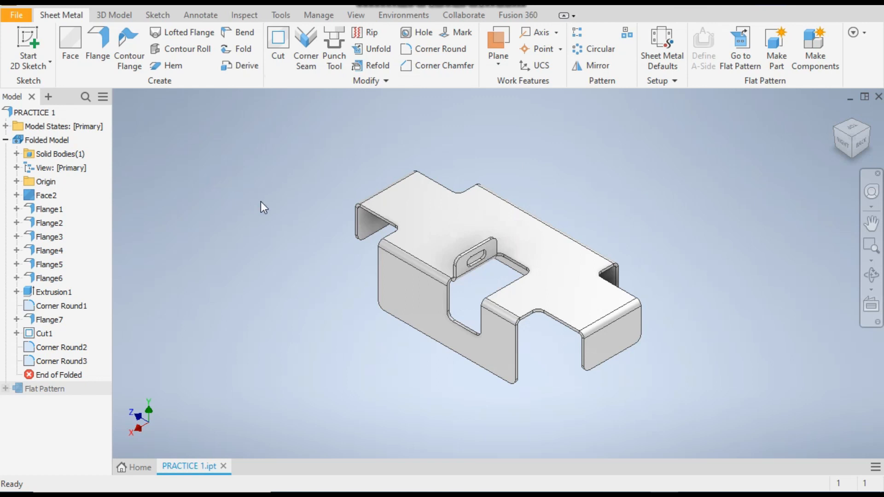
Step: Check the bracket's dimensioned reference drawing and create a new part from the metric Sheet Metal (mm).ipt template
left_click(49, 209)
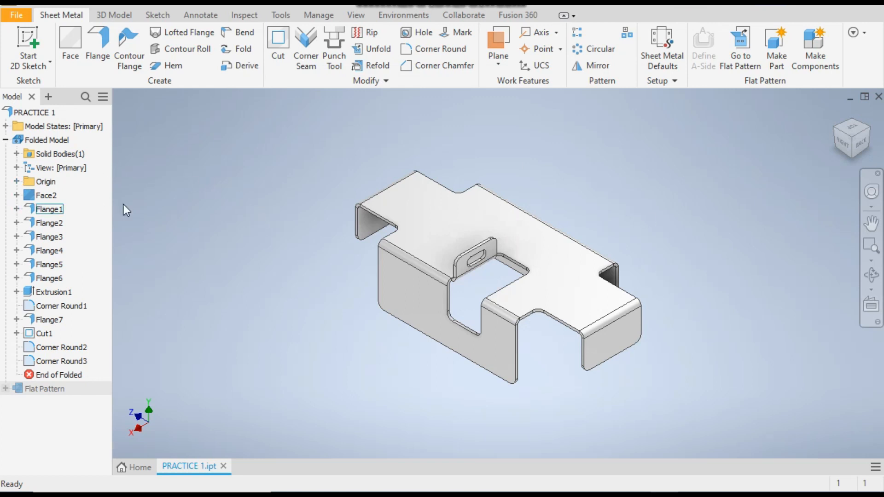
left_click(158, 201)
key("alt+Tab")
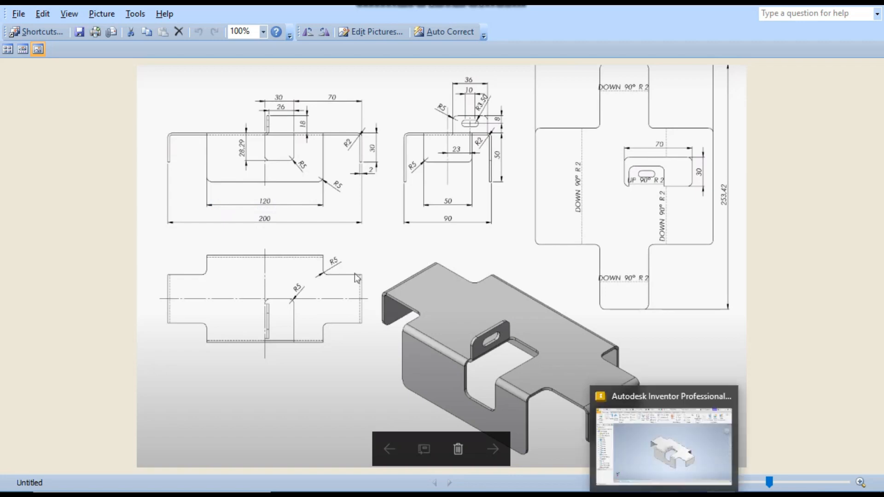
left_click(664, 494)
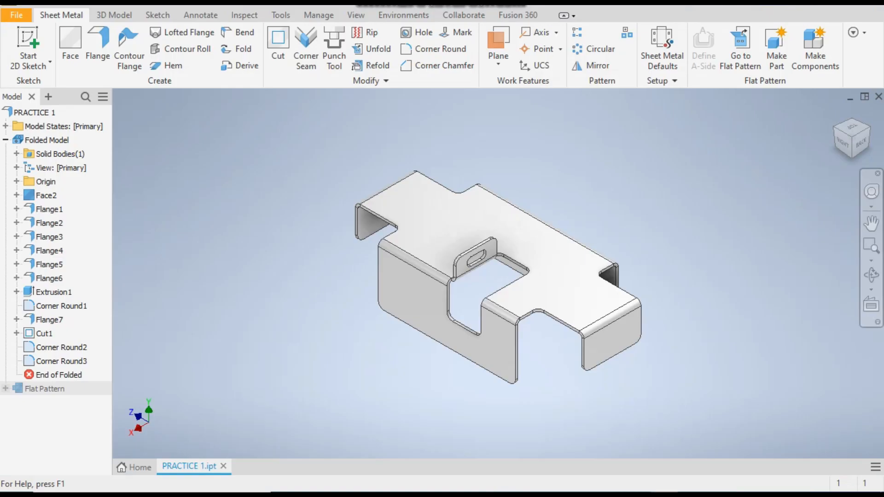
left_click(10, 16)
left_click(27, 76)
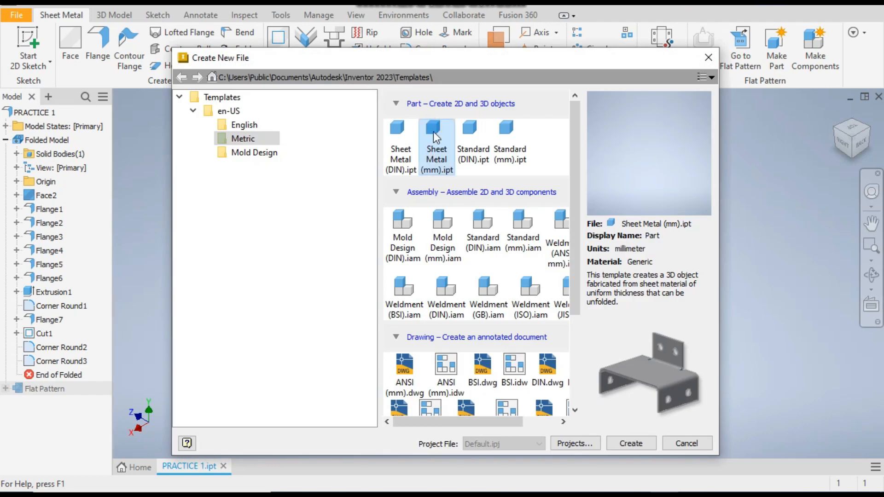
double_click(432, 132)
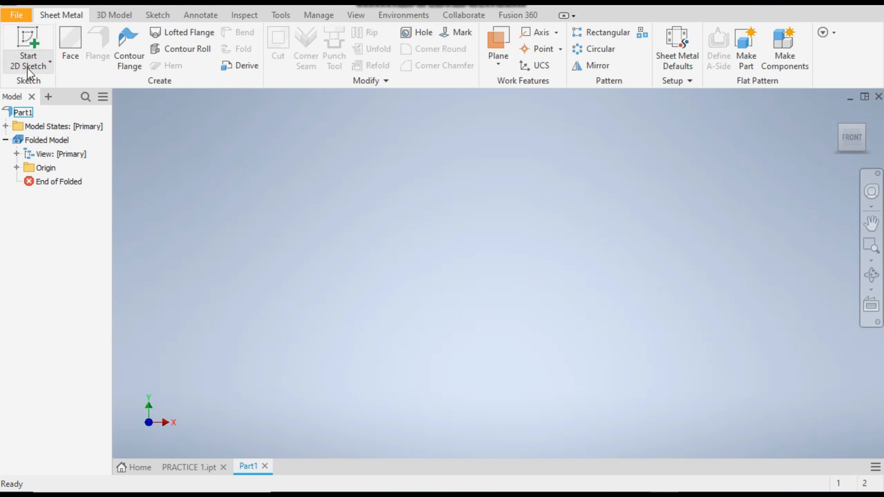
Step: Start a 2D sketch on the XZ plane and rotate the top view so X runs horizontally
left_click(26, 37)
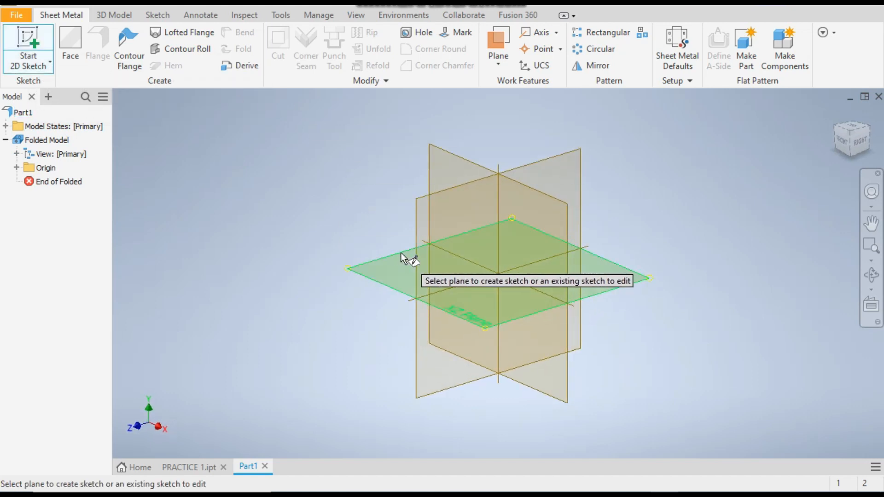
left_click(401, 253)
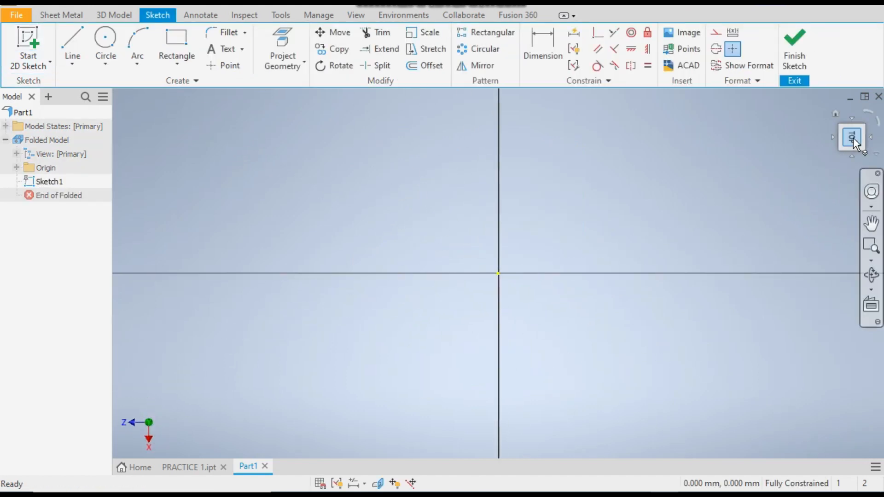
left_click(864, 113)
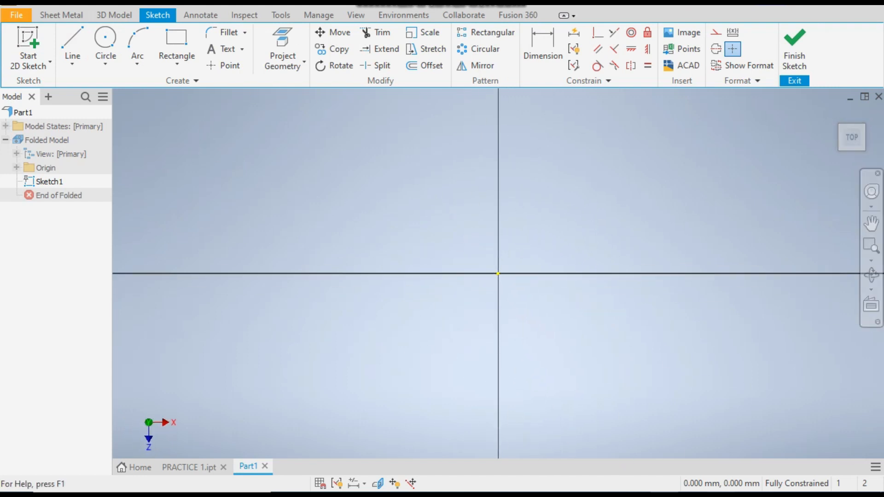
Step: Sketch a two-point center rectangle at the origin, 120 mm wide and 90 mm high, and finish the sketch
key("alt+Tab")
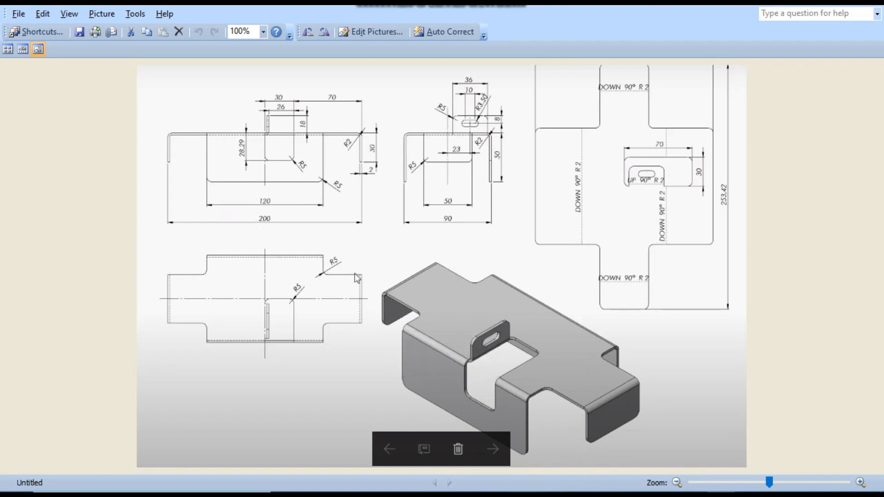
left_click(666, 494)
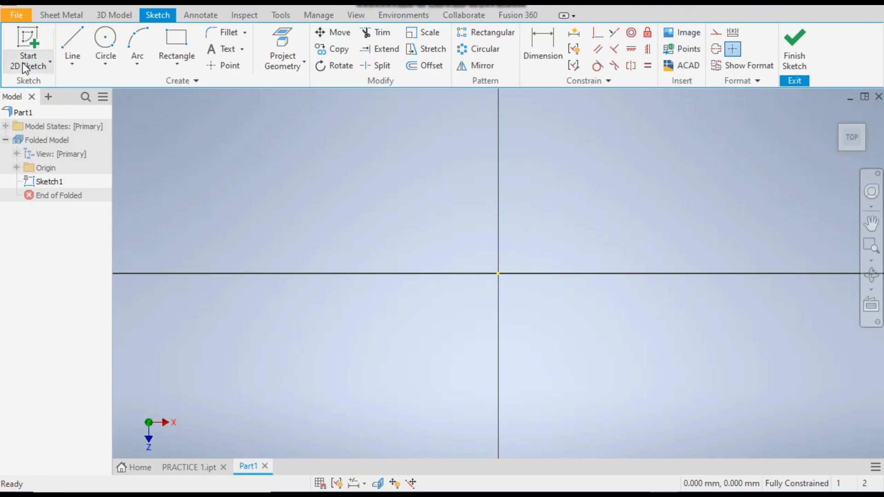
left_click(181, 61)
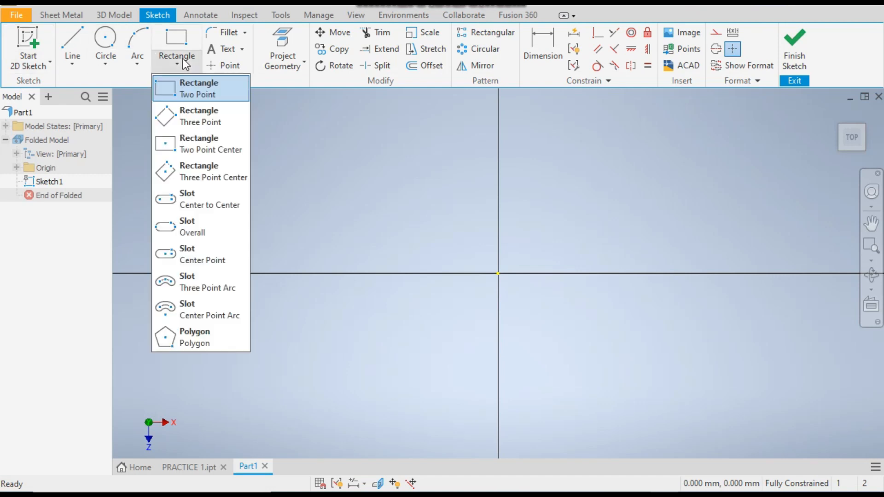
left_click(215, 145)
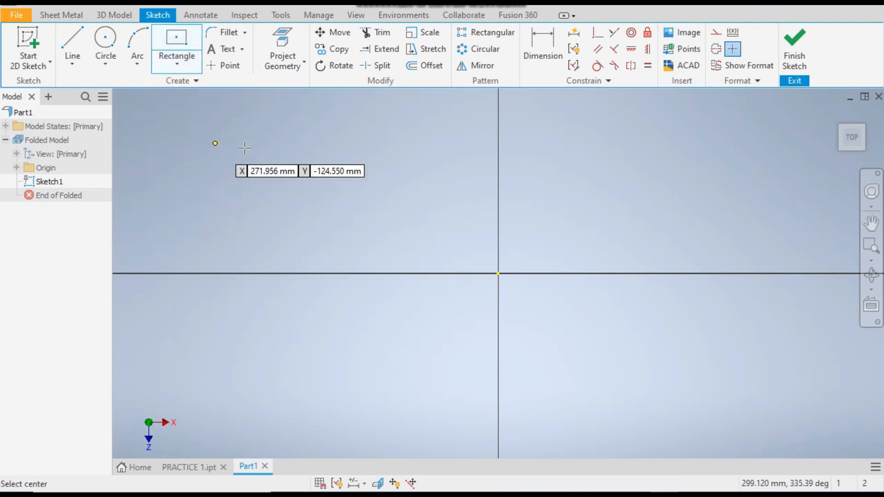
left_click(498, 273)
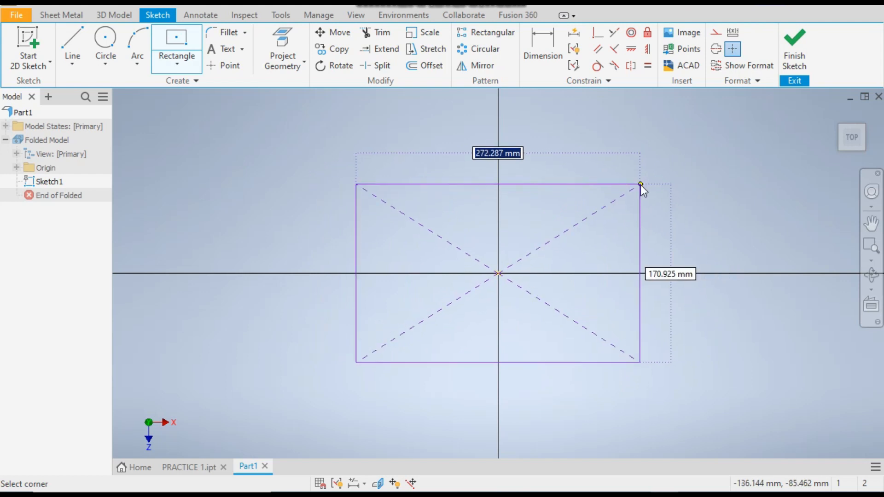
type("120")
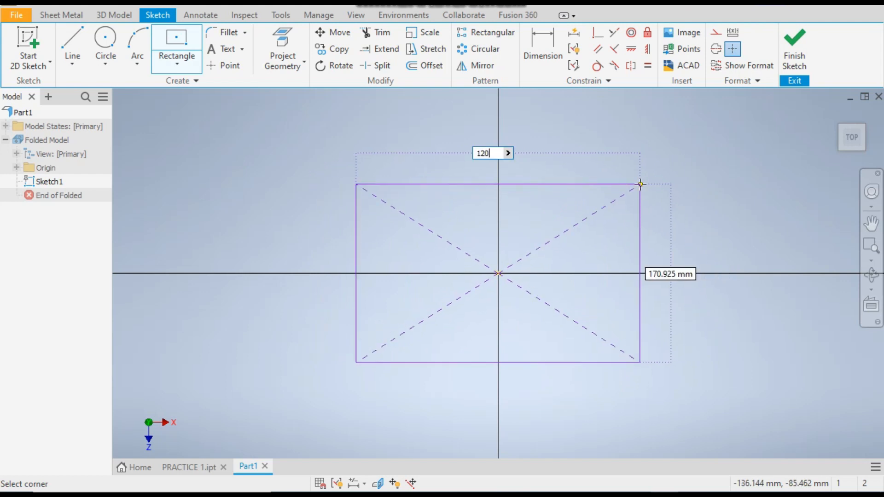
key("Tab")
type("90")
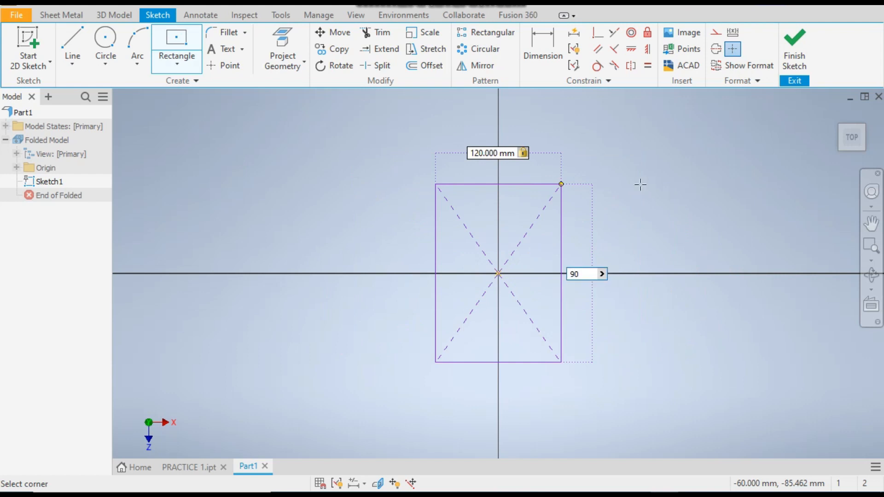
key("Tab")
key("Return")
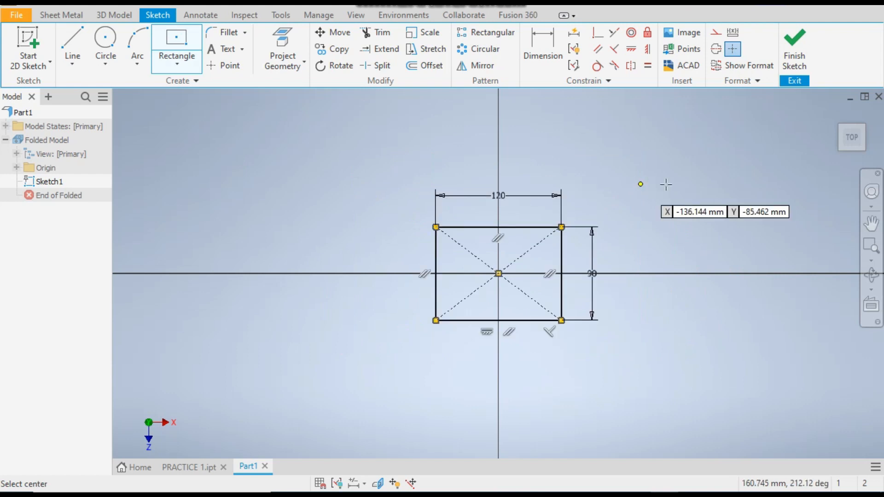
left_click(795, 59)
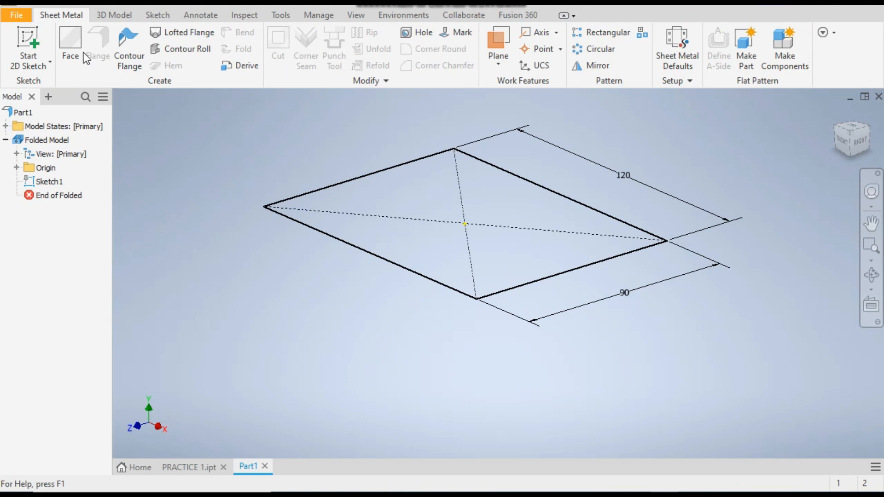
Step: Turn off the rule-based thickness in the sheet metal defaults and set the thickness to 2 mm
left_click(66, 40)
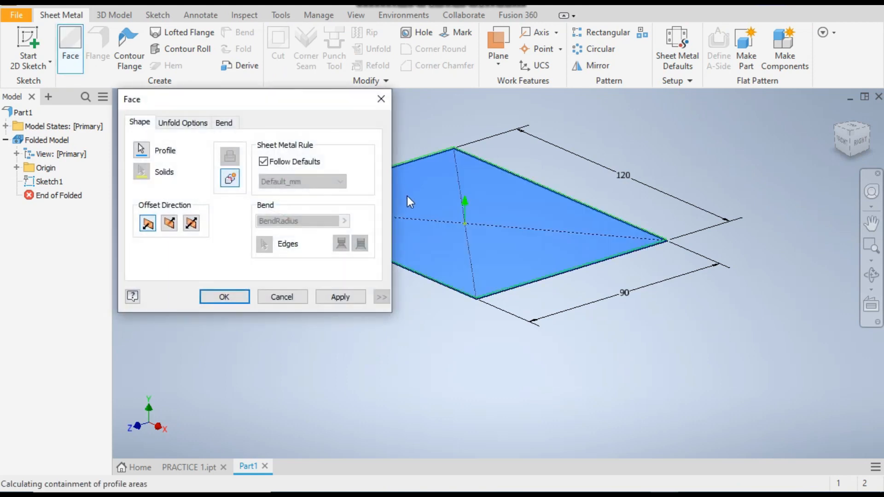
left_click(380, 99)
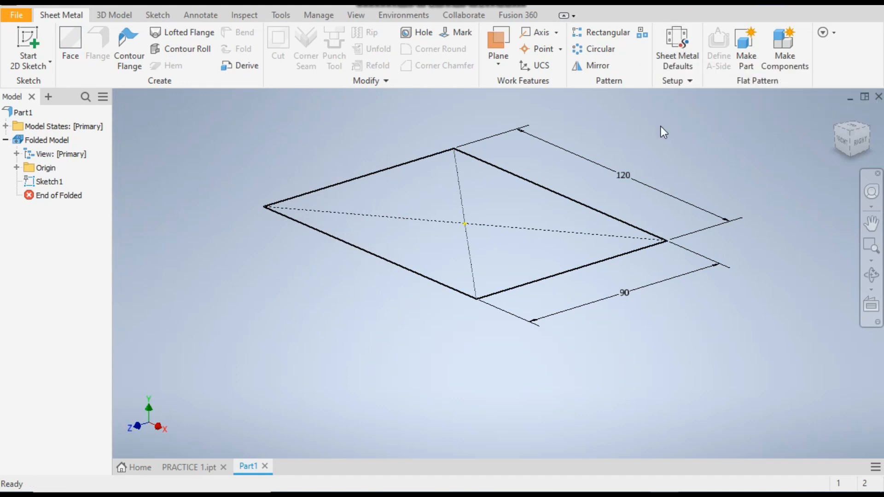
left_click(683, 50)
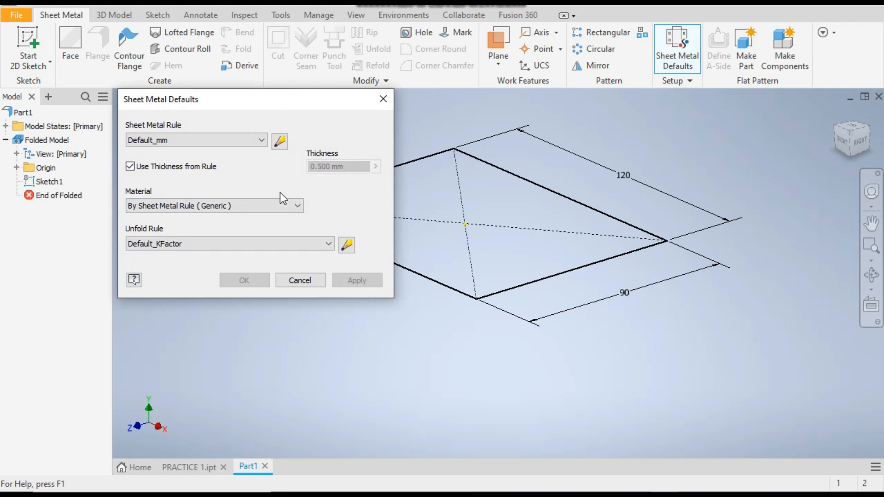
left_click(183, 165)
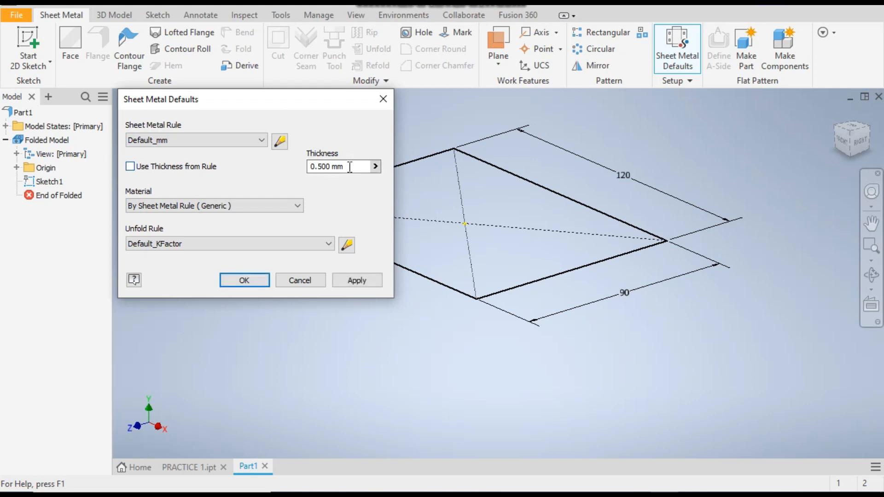
double_click(309, 168)
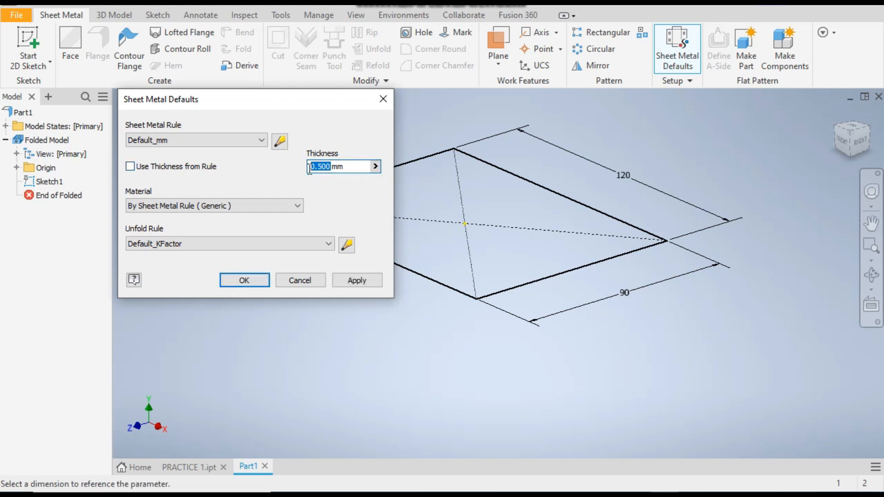
type("2")
left_click(347, 276)
left_click(300, 280)
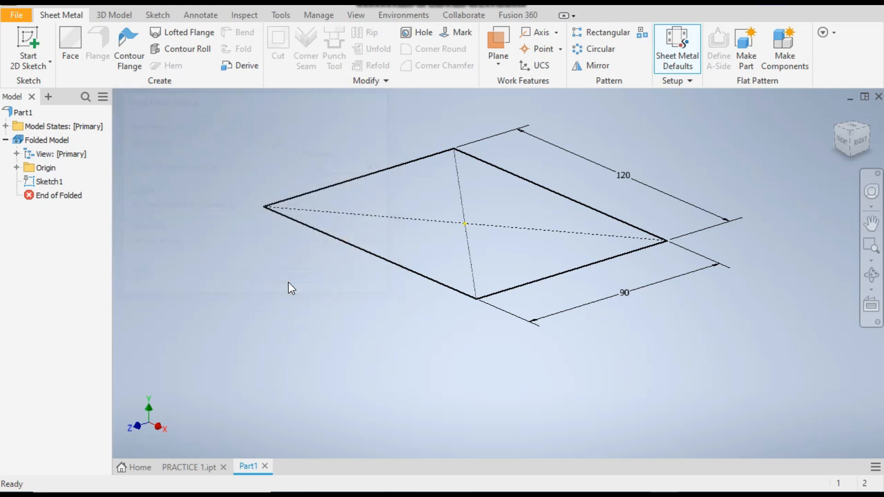
Step: Create a sheet metal face from the rectangular profile using the default rule
left_click(70, 47)
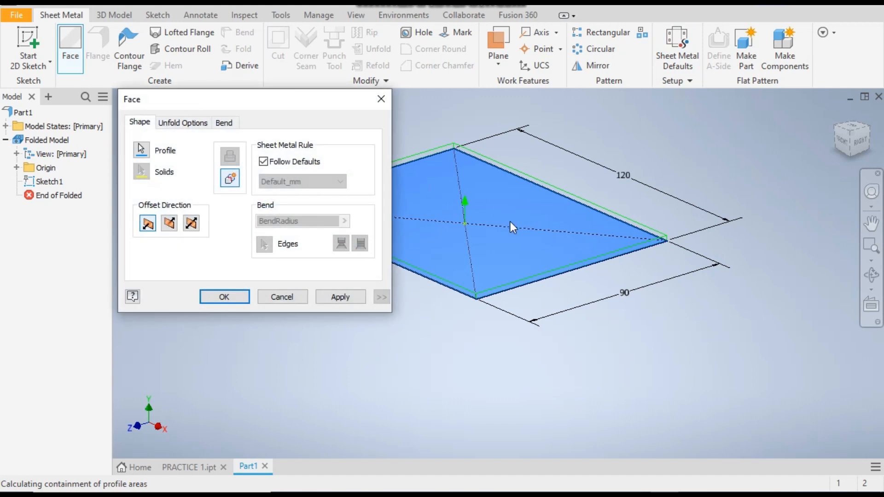
left_click(337, 297)
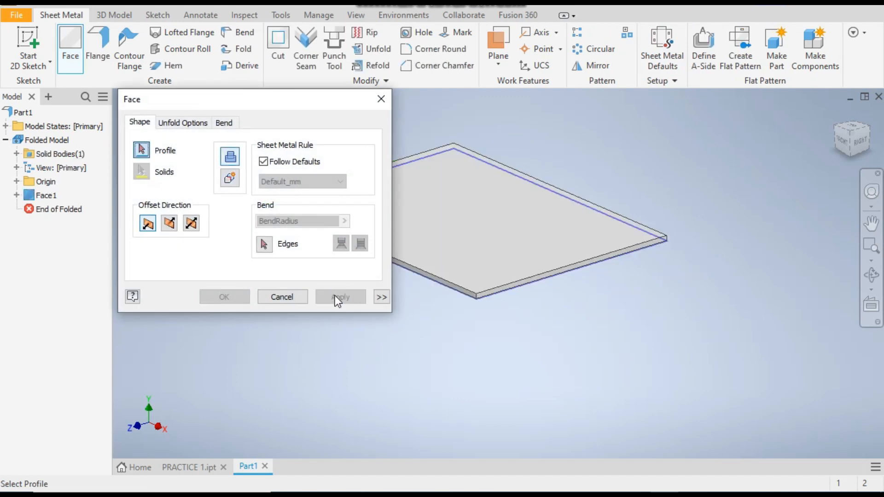
left_click(282, 297)
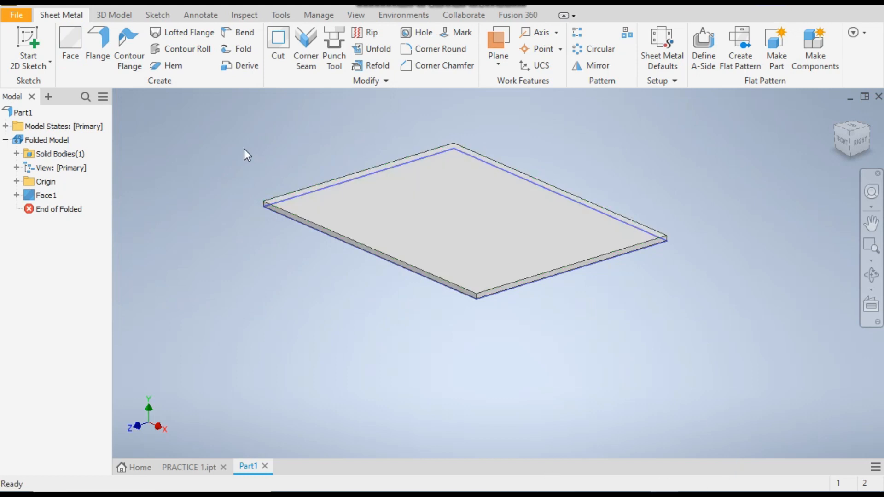
Step: Examine the finished bracket in PRACTICE 1.ipt and the reference drawing, and return to Part1
left_click(188, 468)
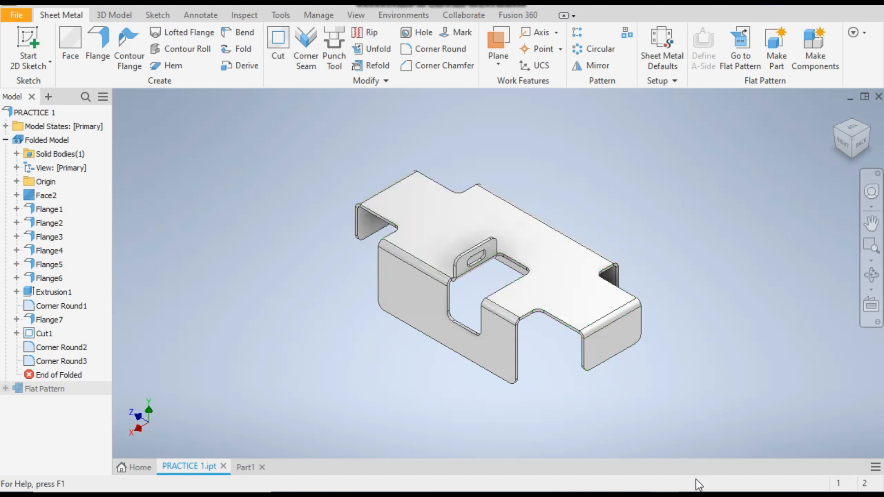
mouse_move(718, 493)
left_click(246, 466)
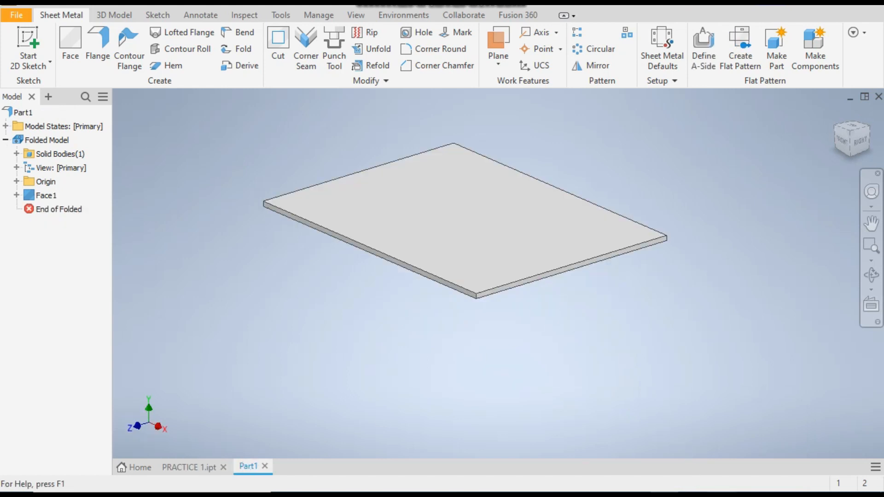
mouse_move(724, 493)
left_click(696, 419)
Step: Set up a flange on one short edge of the base face with a 0° angle and a 40 mm distance
left_click(101, 40)
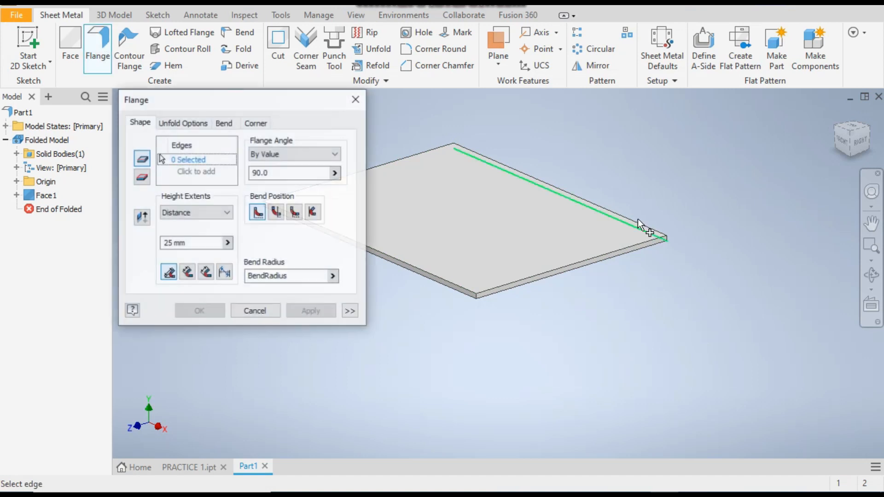
left_click(559, 269)
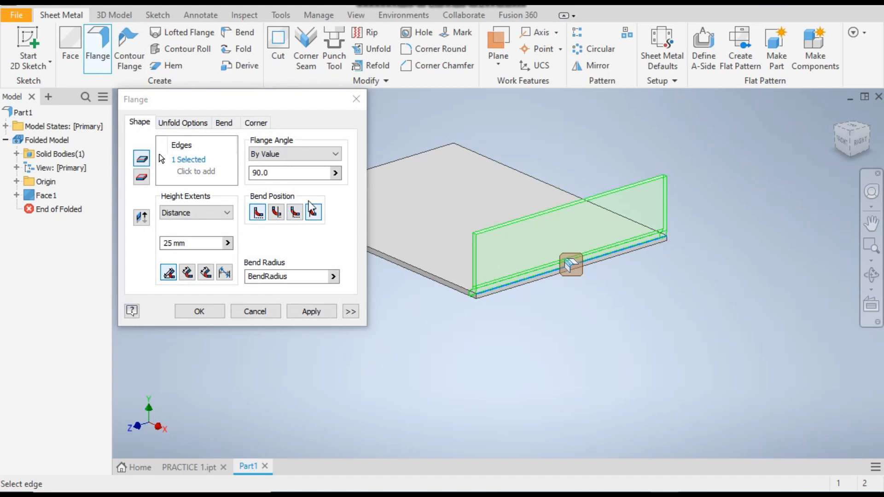
left_click(276, 173)
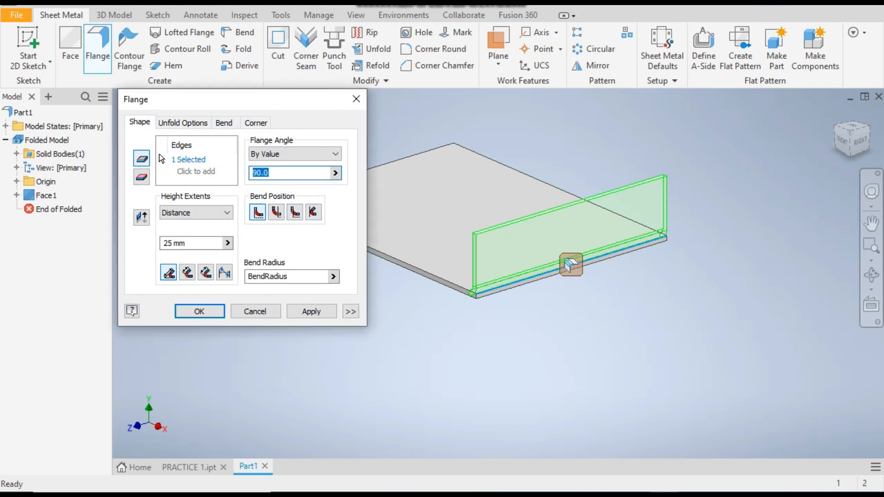
type("0")
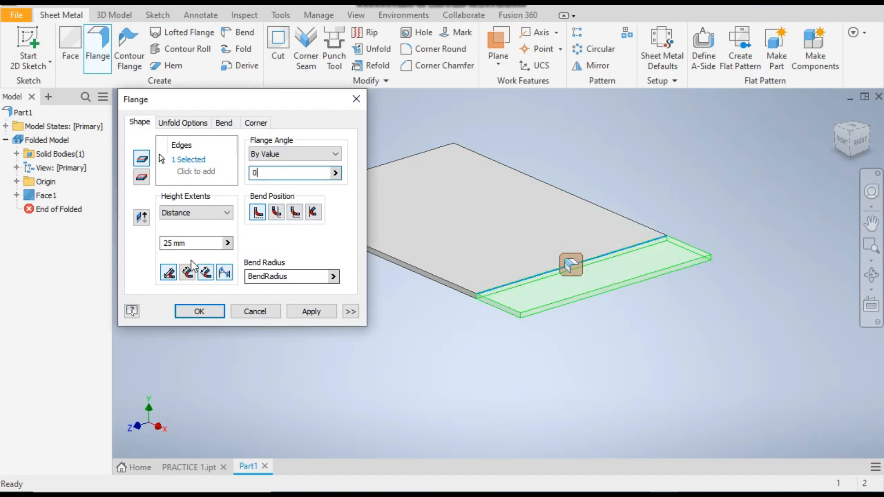
left_click(181, 243)
type("40")
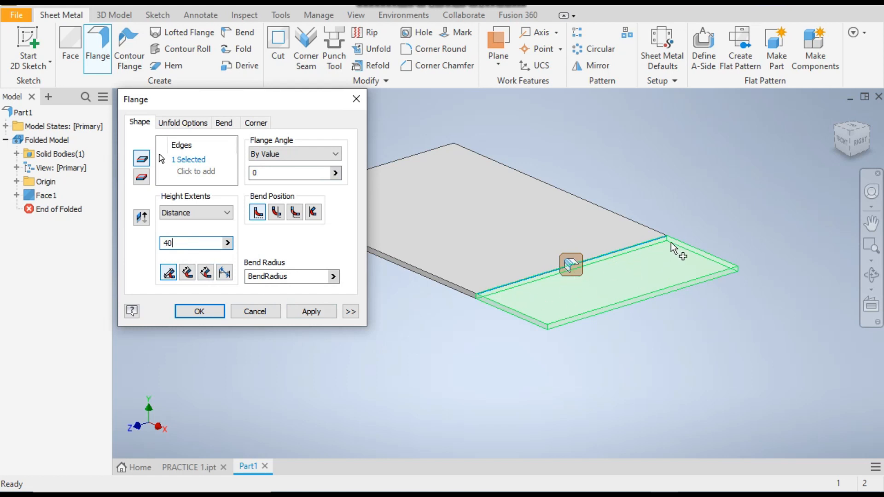
Step: Compare with the finished bracket, limit the flange to a centered width of 50 mm, and create it
left_click(184, 467)
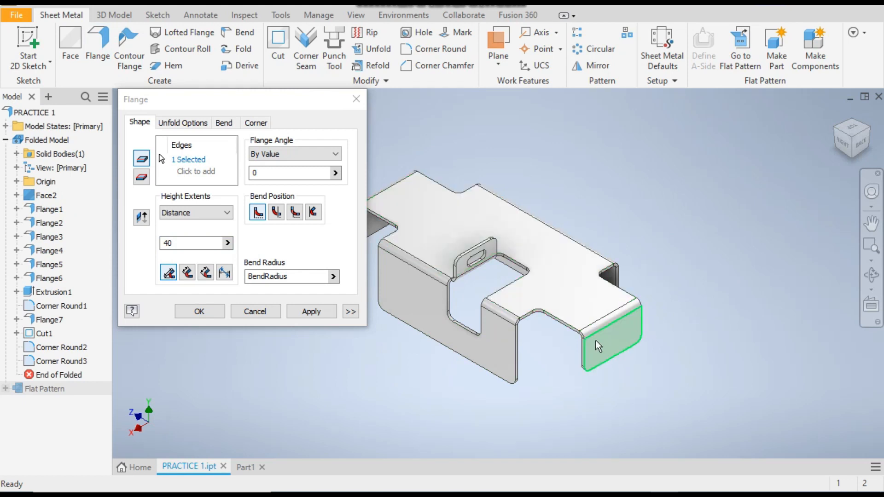
left_click(250, 466)
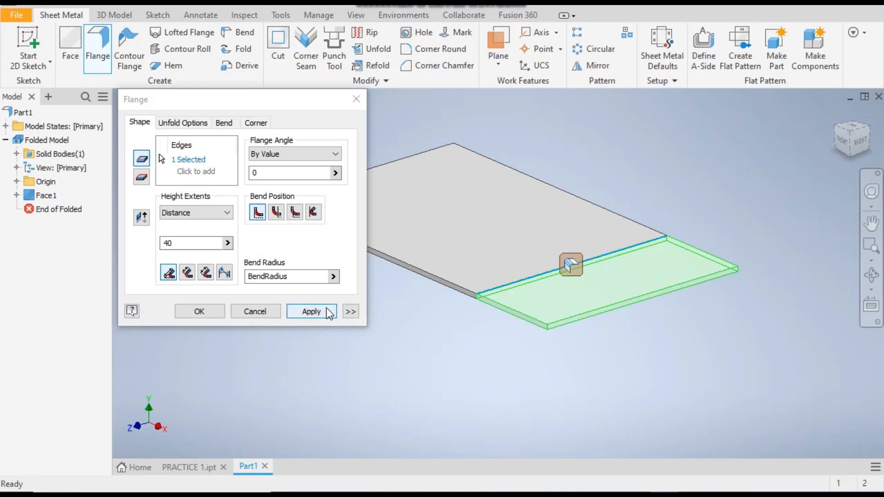
left_click(351, 312)
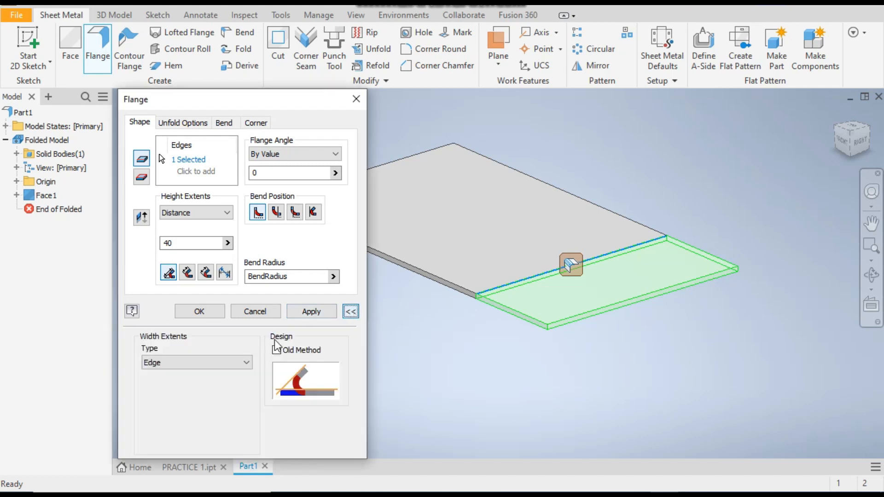
left_click(221, 363)
left_click(195, 375)
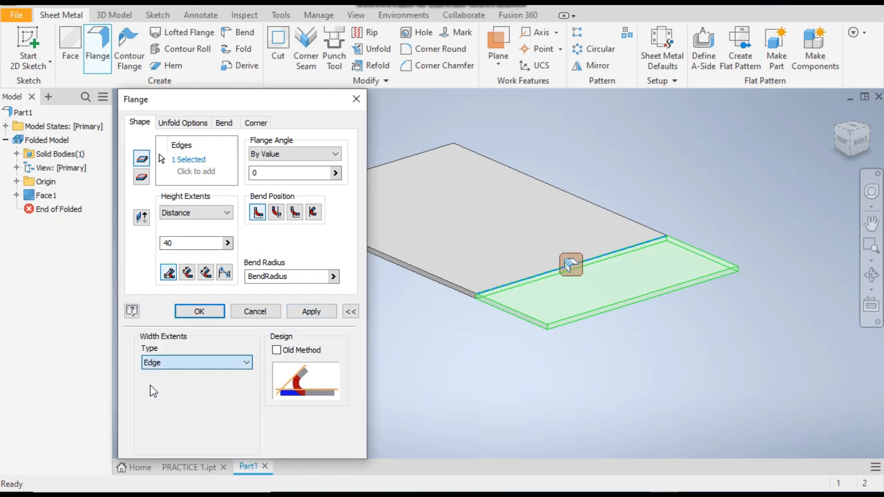
double_click(236, 392)
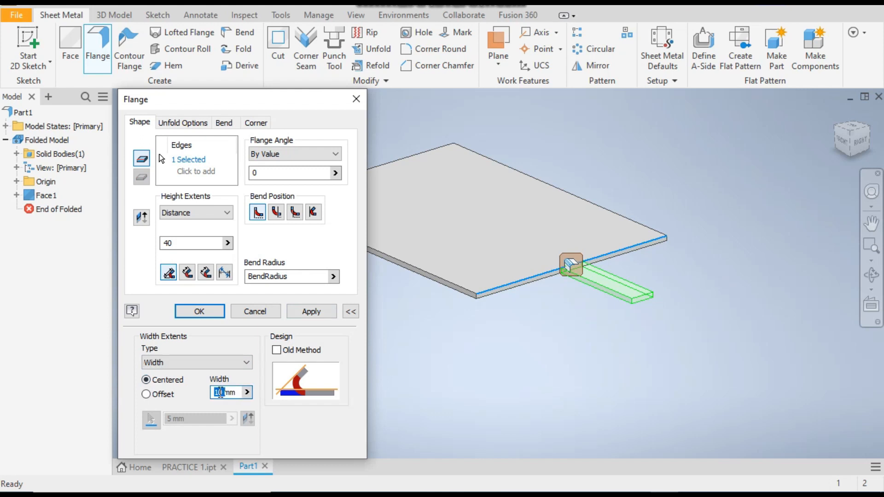
type("0")
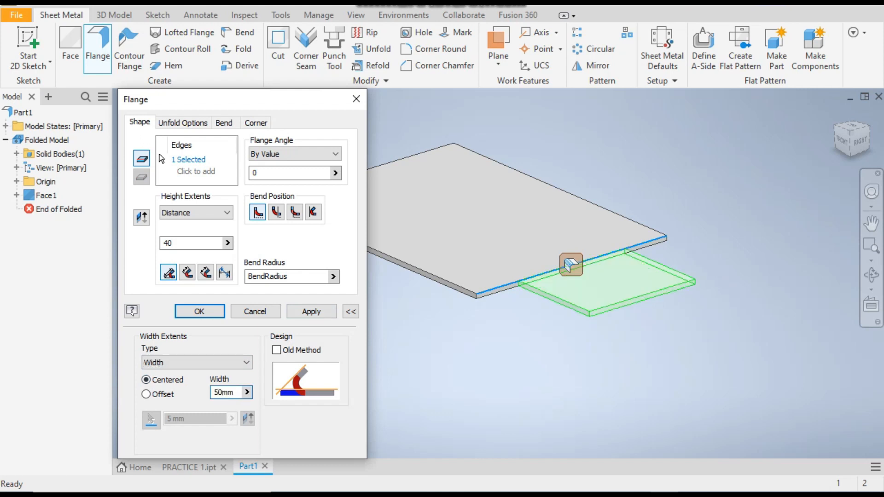
left_click(311, 312)
Step: Add the same flat flange, 40 mm long and 50 mm wide, centered on the opposite short edge
scroll(661, 324, "up", 3)
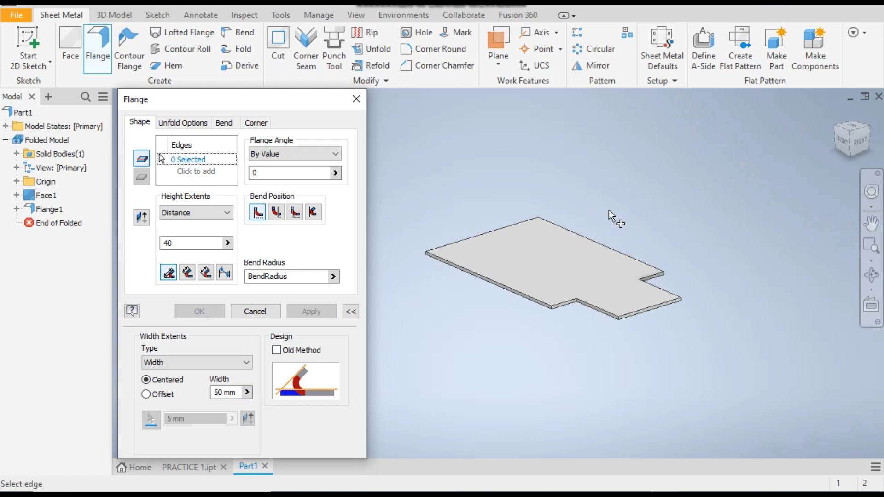
mouse_move(606, 209)
middle_mouse_down("shift")
mouse_move(689, 203)
mouse_move(758, 230)
mouse_move(731, 231)
middle_mouse_up("shift")
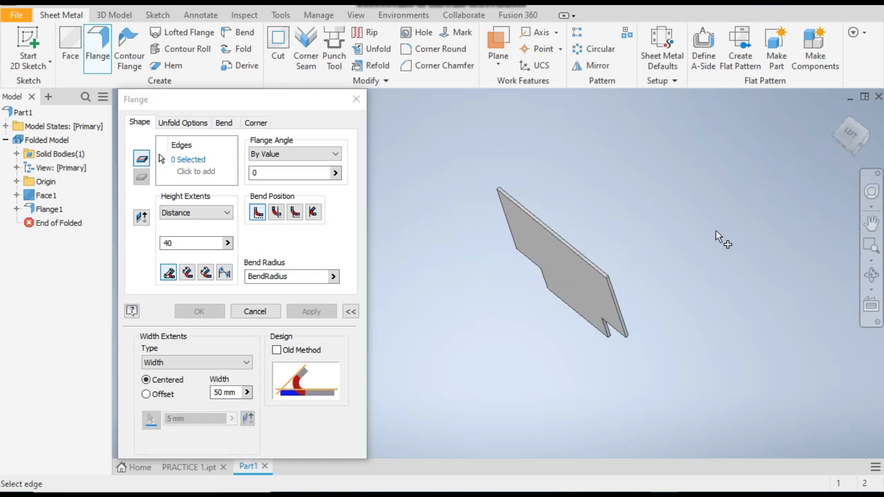
middle_click_drag(647, 206, 567, 260, "shift")
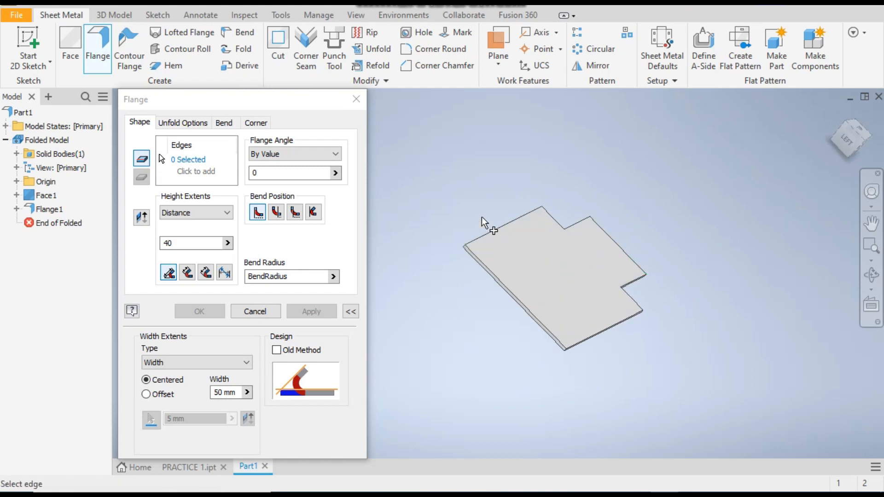
left_click(520, 316)
middle_click_drag(707, 363, 637, 302, "shift")
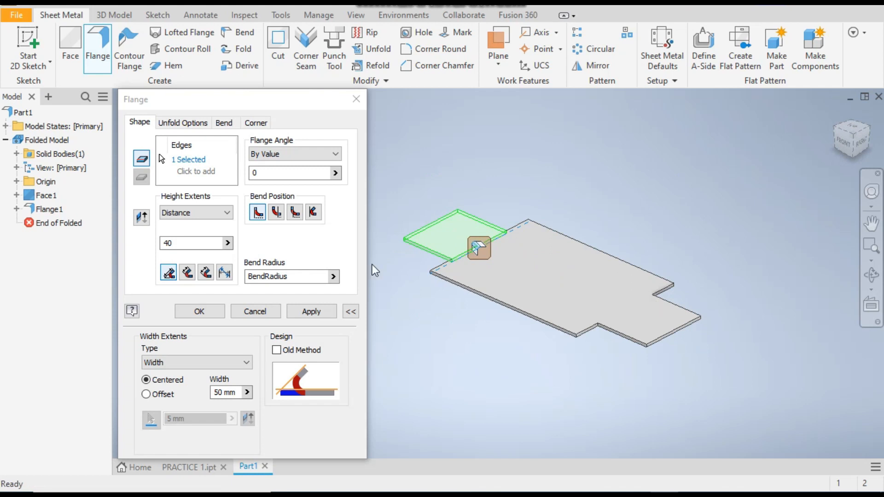
left_click(310, 311)
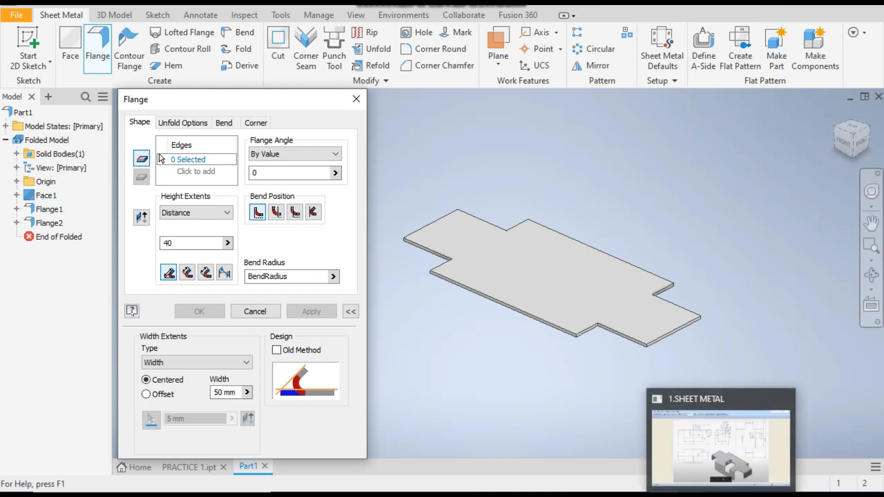
Step: Consult the reference drawing and set the next flange to full-edge width, 30 mm distance and a 90° angle
left_click(721, 494)
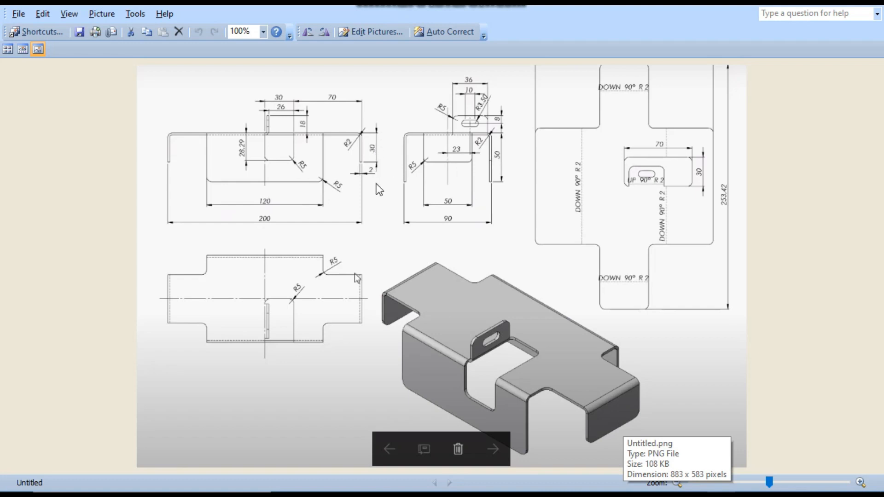
key("alt+Tab")
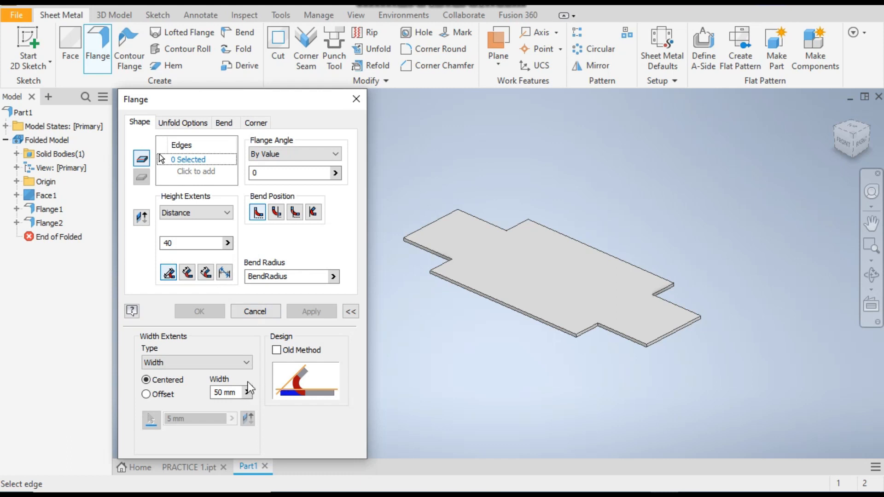
left_click(213, 361)
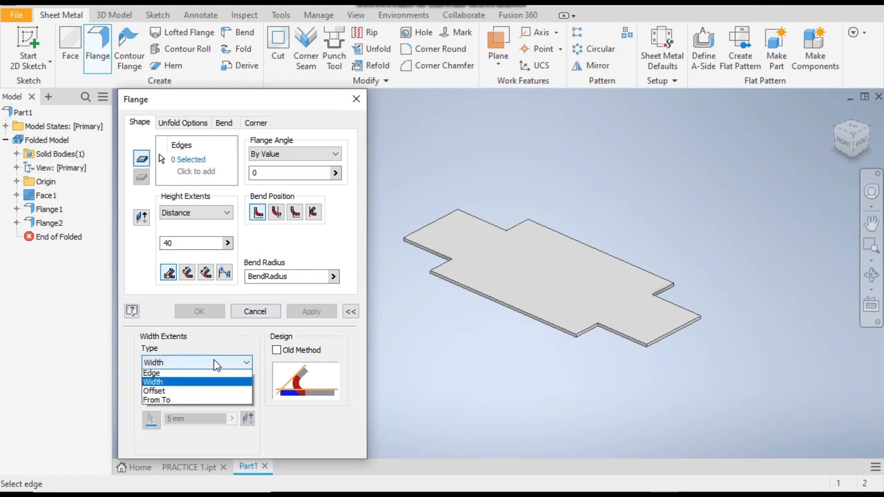
left_click(168, 375)
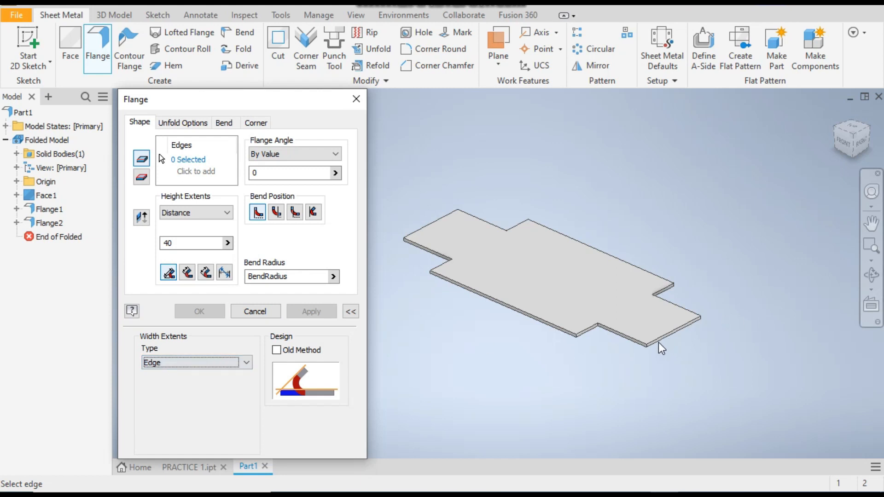
double_click(188, 243)
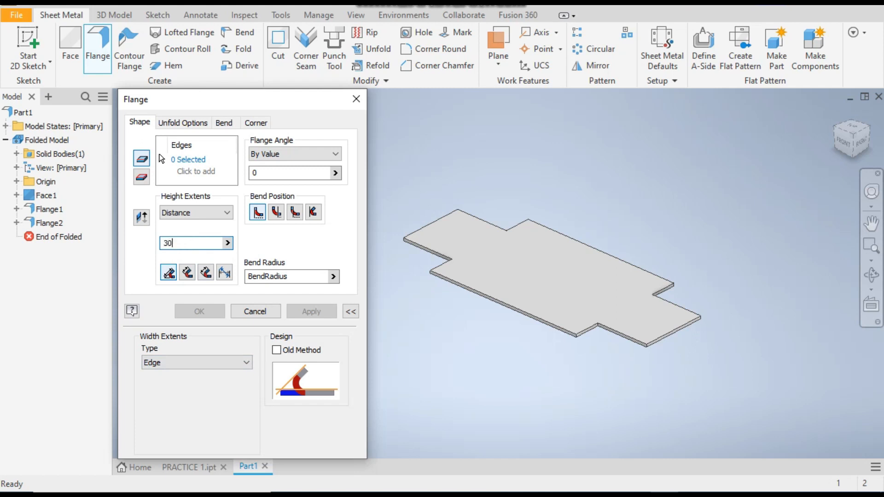
double_click(278, 173)
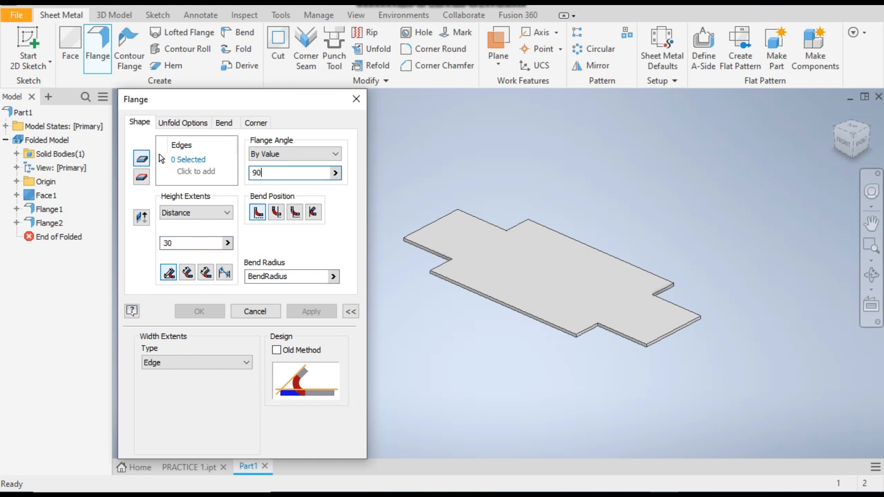
Step: Create downward 30 mm flanges on the lower outer edges of both side extensions
scroll(652, 356, "down", 3)
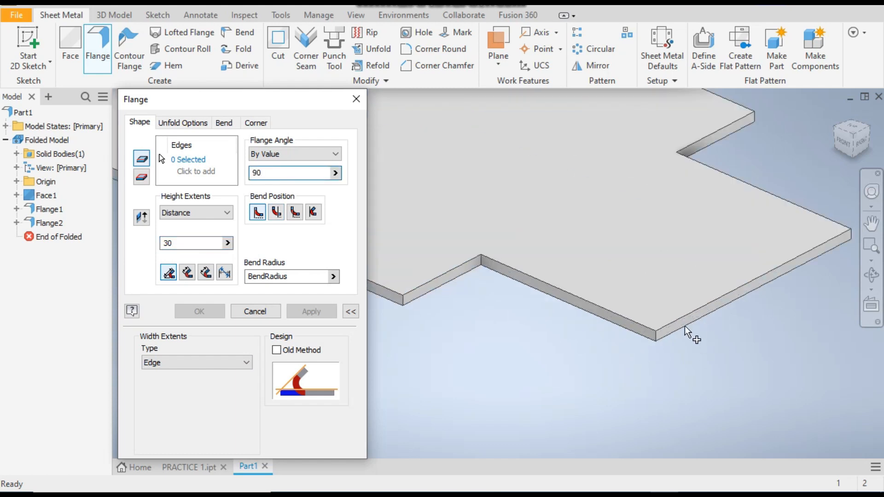
left_click(191, 162)
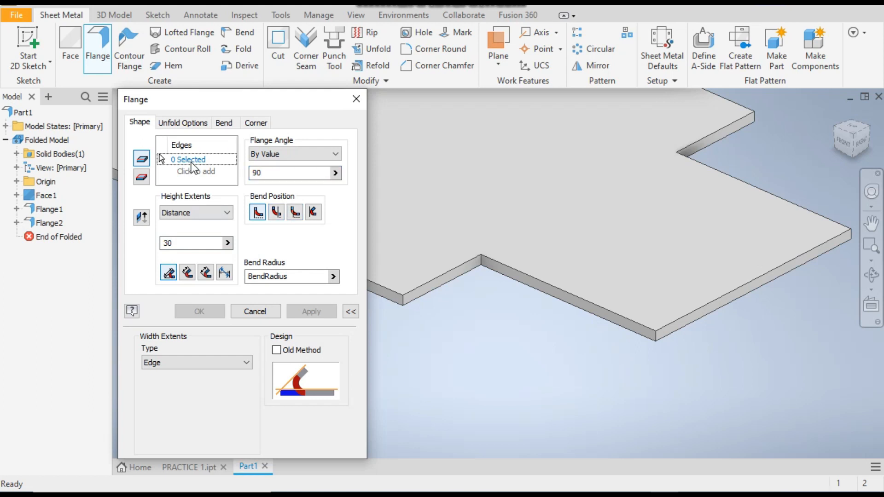
left_click(698, 319)
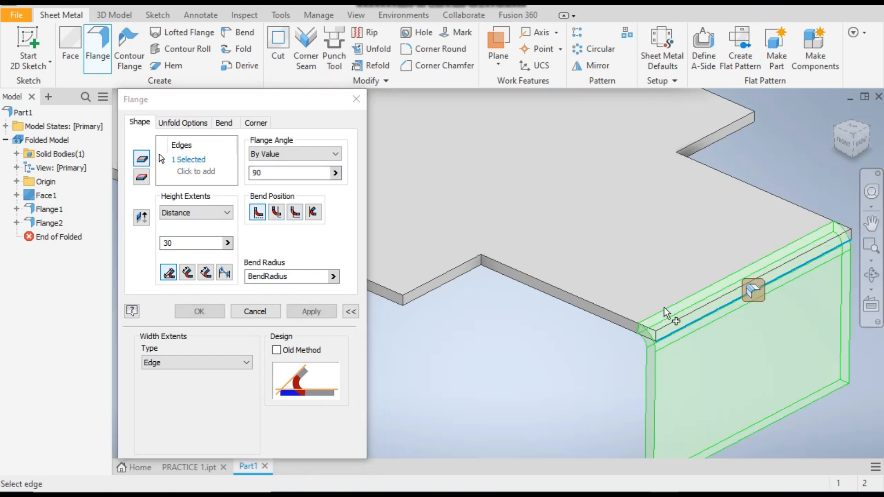
scroll(645, 290, "up", 3)
scroll(625, 258, "down", 2)
scroll(746, 271, "up", 3)
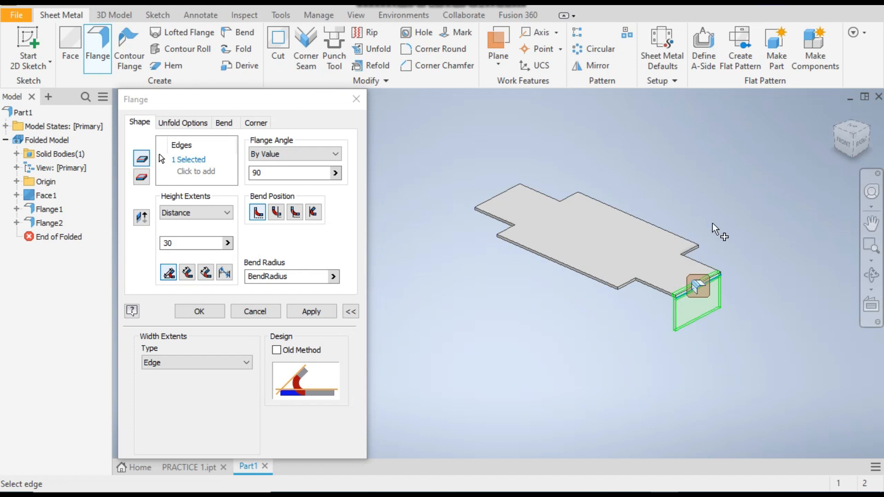
middle_click_drag(610, 315, 674, 340, "shift")
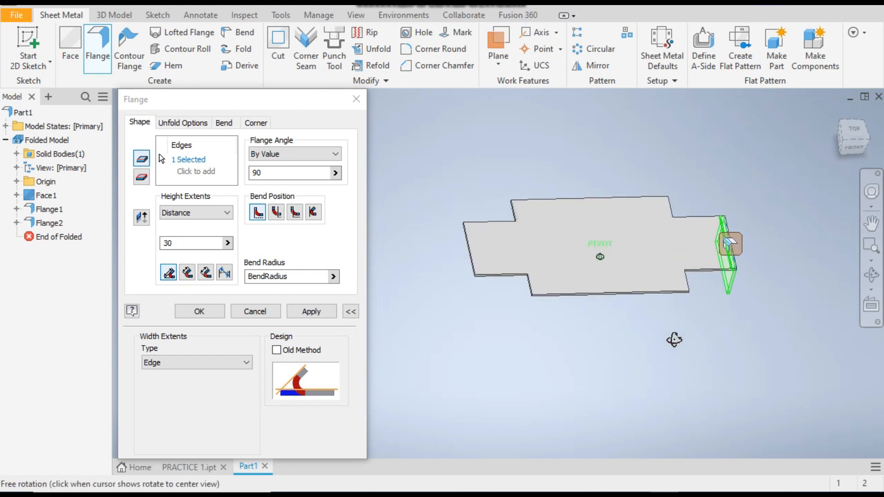
middle_click_drag(586, 338, 641, 318, "shift")
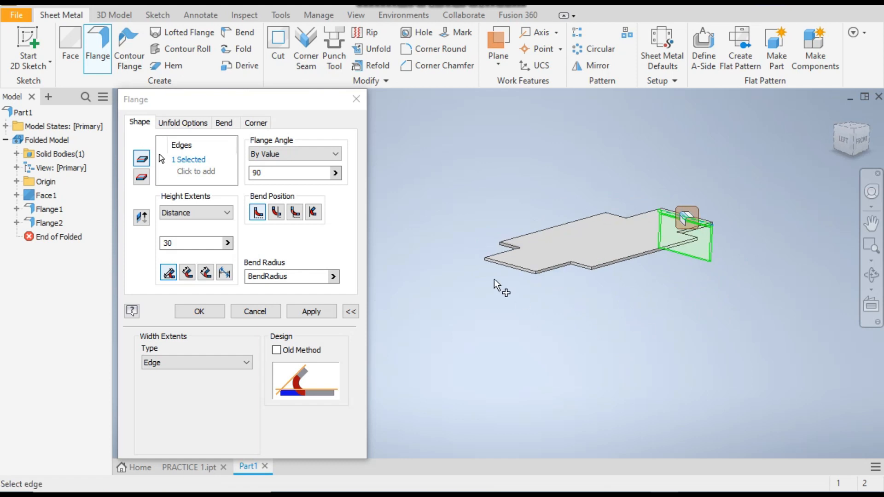
scroll(495, 285, "up", 3)
left_click(529, 271)
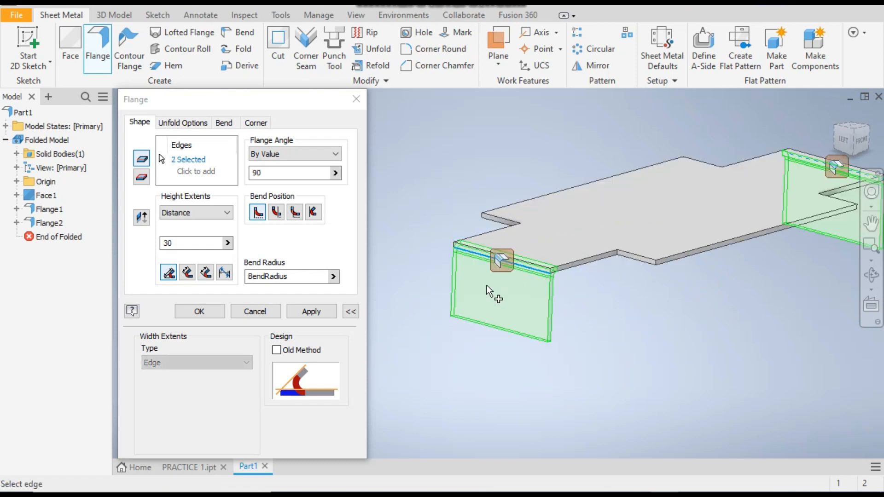
scroll(582, 325, "down", 3)
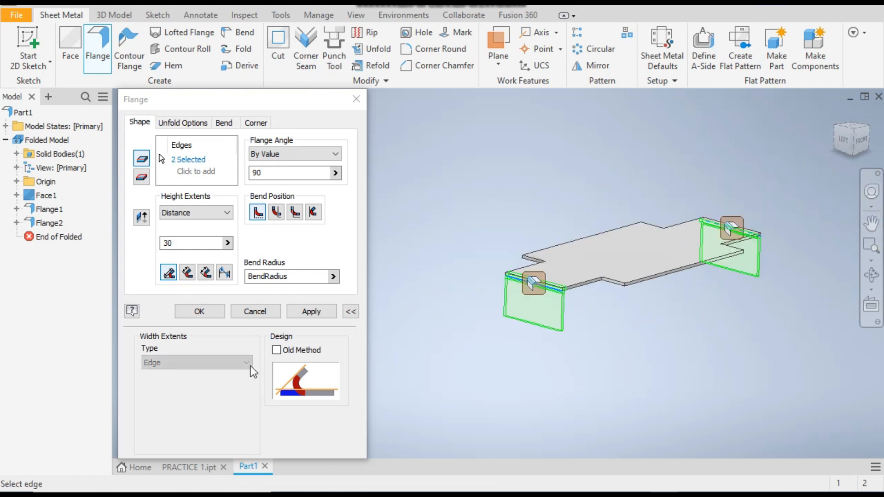
left_click(311, 313)
mouse_move(670, 355)
middle_mouse_down("shift")
mouse_move(616, 339)
mouse_move(465, 377)
mouse_move(502, 364)
mouse_move(460, 345)
mouse_move(476, 375)
mouse_move(454, 359)
mouse_move(466, 367)
middle_mouse_up("shift")
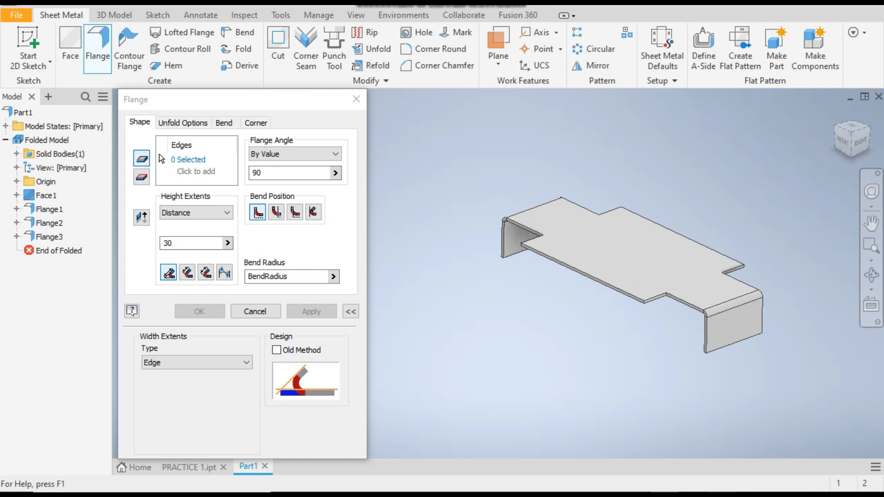
Step: Create downward 50 mm flanges at 90° along both long edges of the base face
left_click(502, 494)
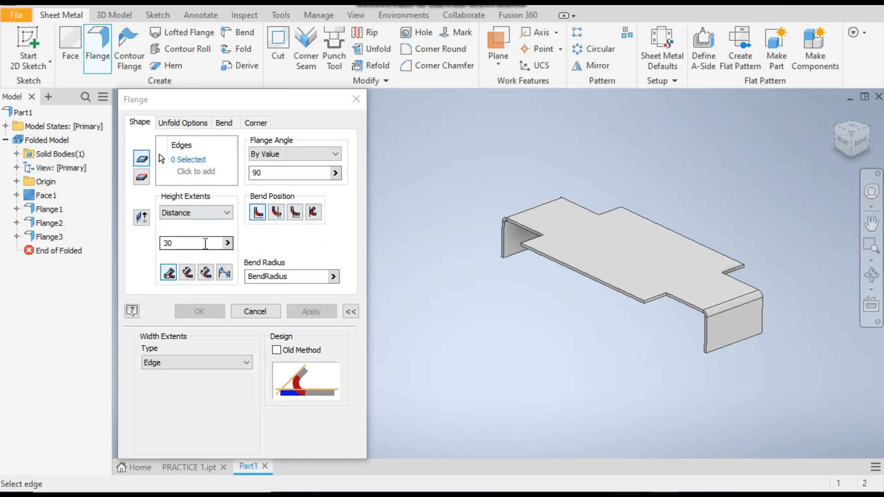
double_click(205, 243)
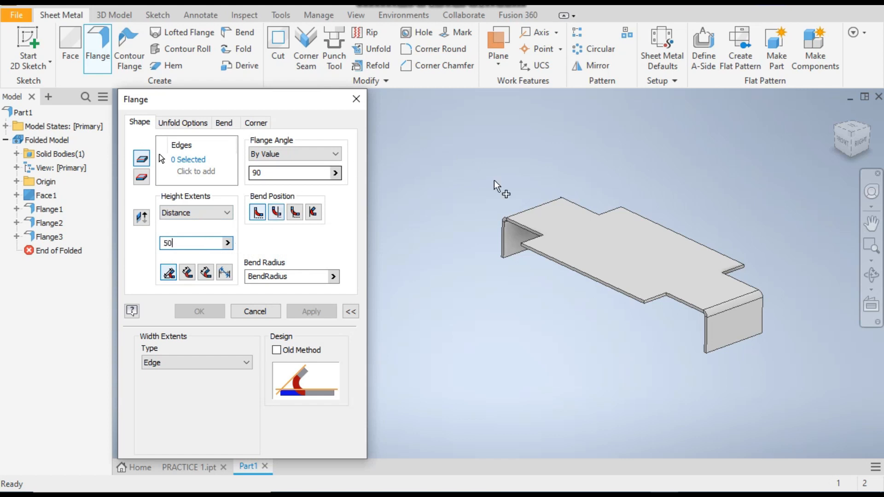
scroll(601, 282, "up", 2)
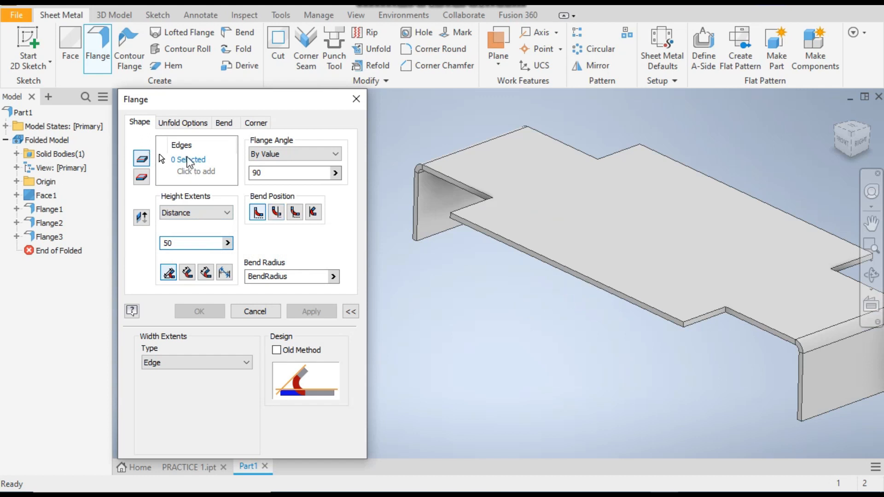
left_click(568, 272)
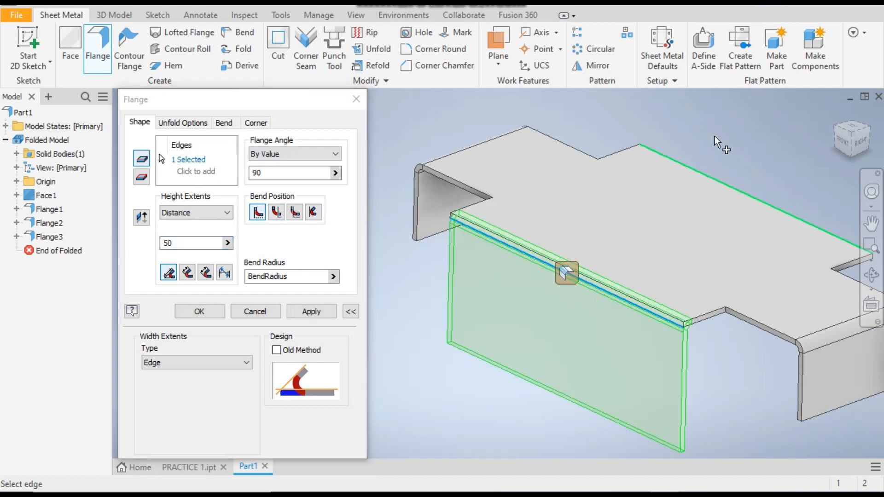
mouse_move(791, 153)
middle_mouse_down("shift")
mouse_move(635, 139)
mouse_move(634, 188)
mouse_move(673, 347)
middle_mouse_up("shift")
left_click(659, 351)
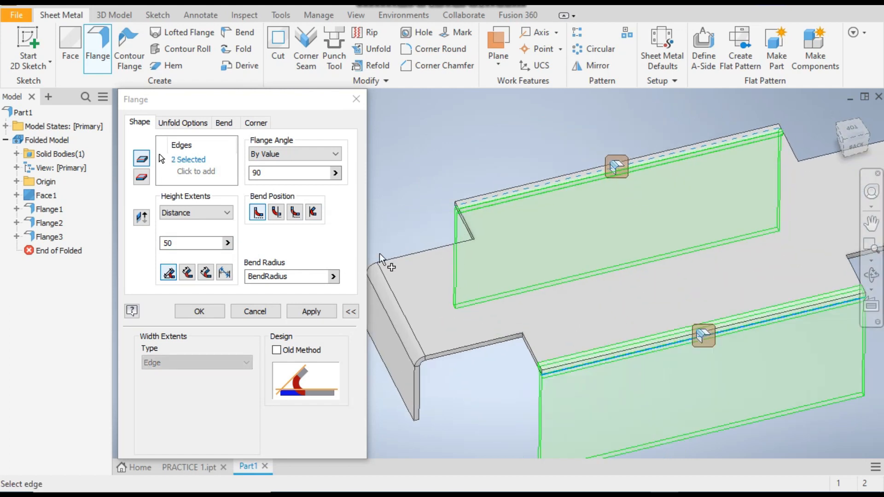
scroll(380, 260, "down", 3)
left_click(307, 312)
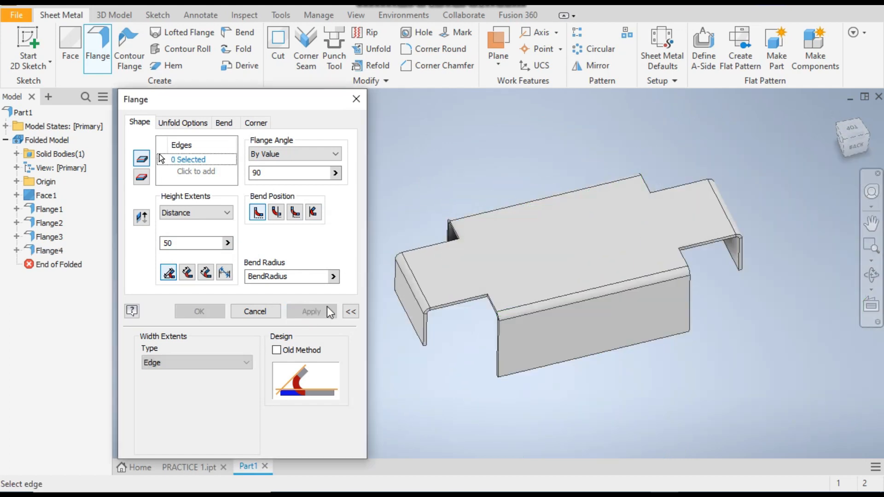
Step: Close the Flange command after inspecting the bracket, and check the reference drawing for the dimensions of the side cutout
middle_click_drag(748, 312, 441, 323, "shift")
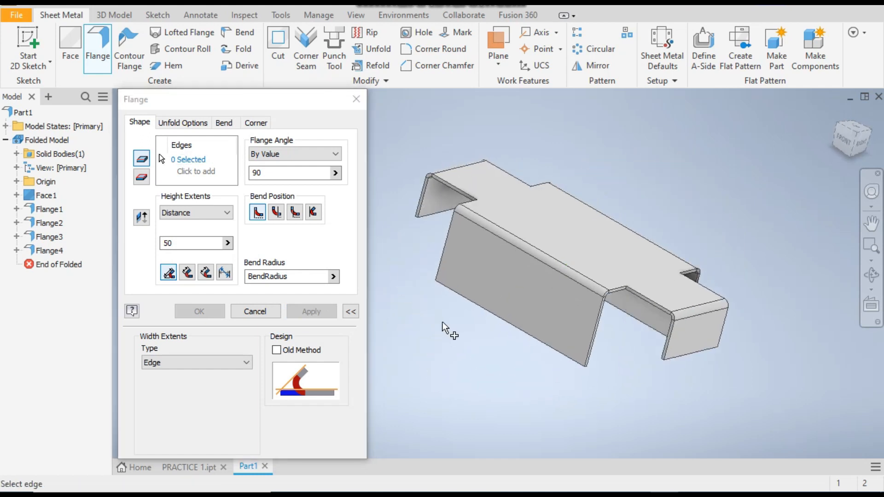
left_click(855, 140)
scroll(760, 206, "down", 5)
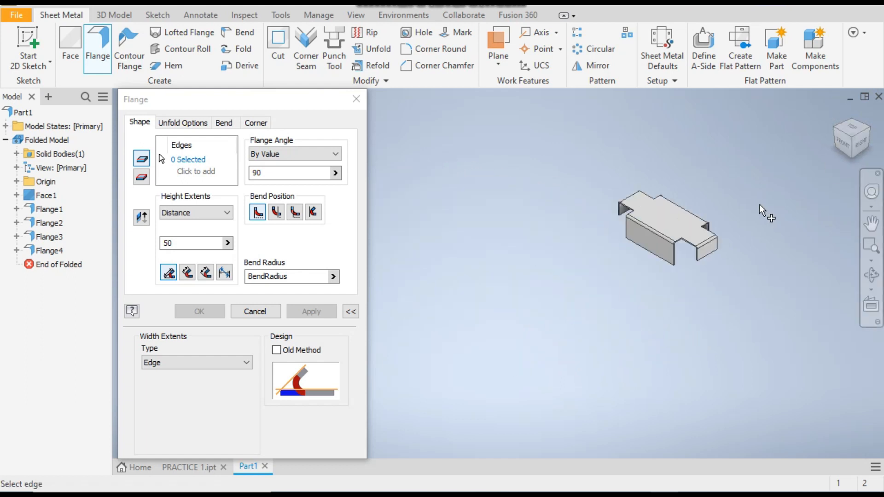
scroll(760, 205, "up", 3)
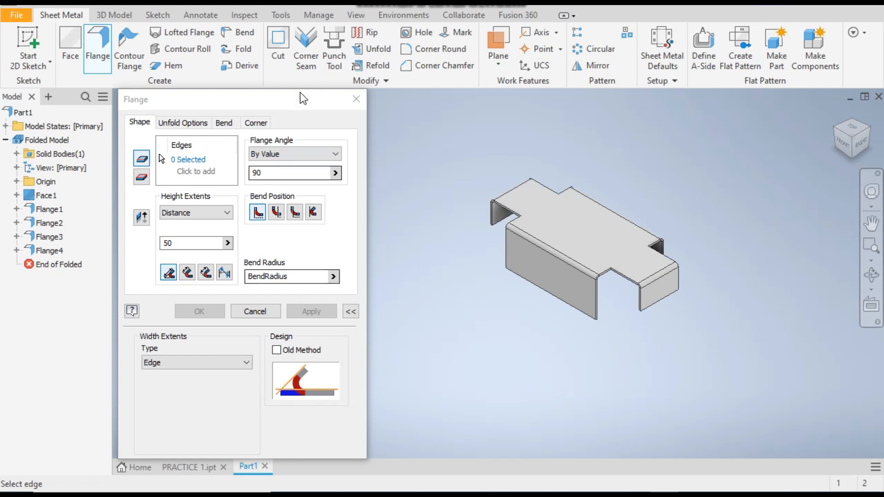
left_click(350, 101)
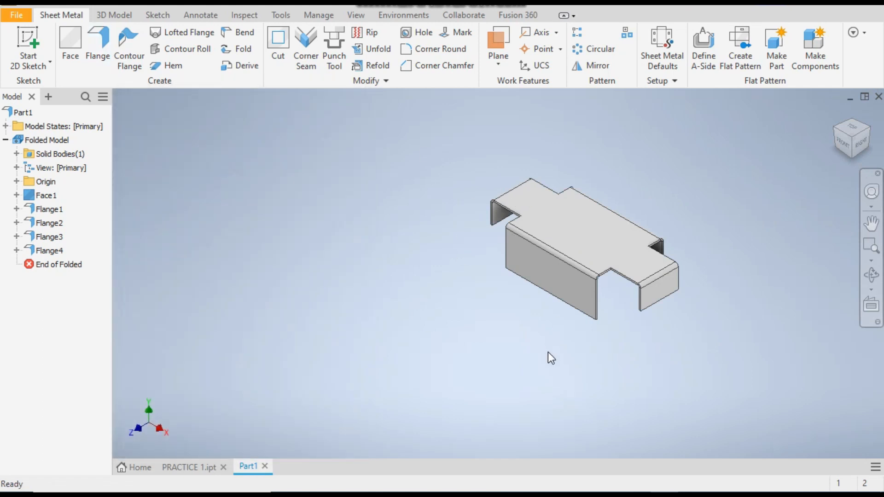
key("alt+Tab")
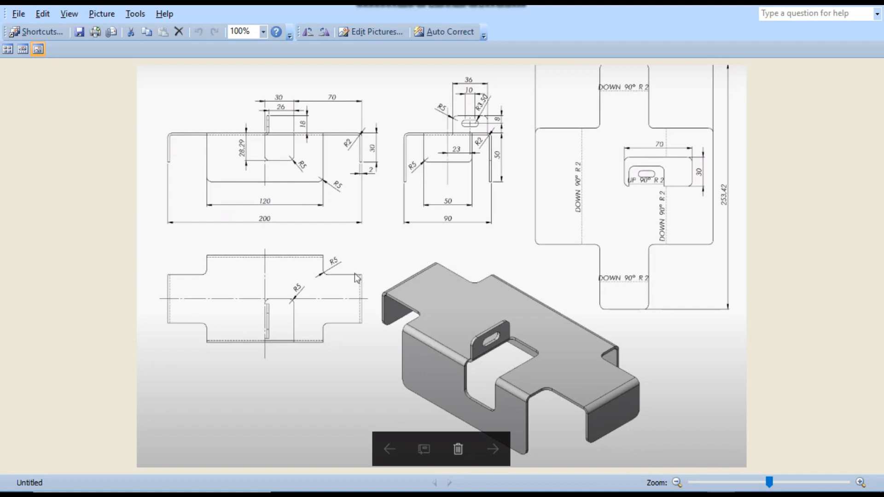
key("alt+Tab")
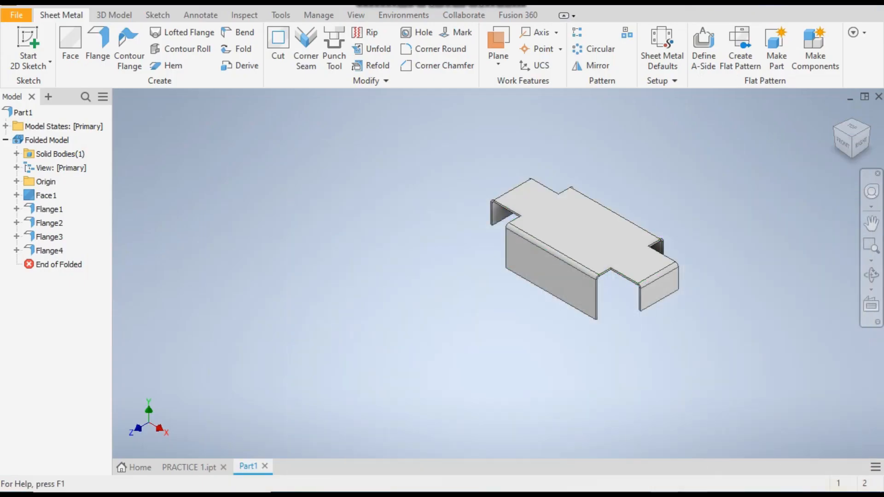
key("alt+Tab")
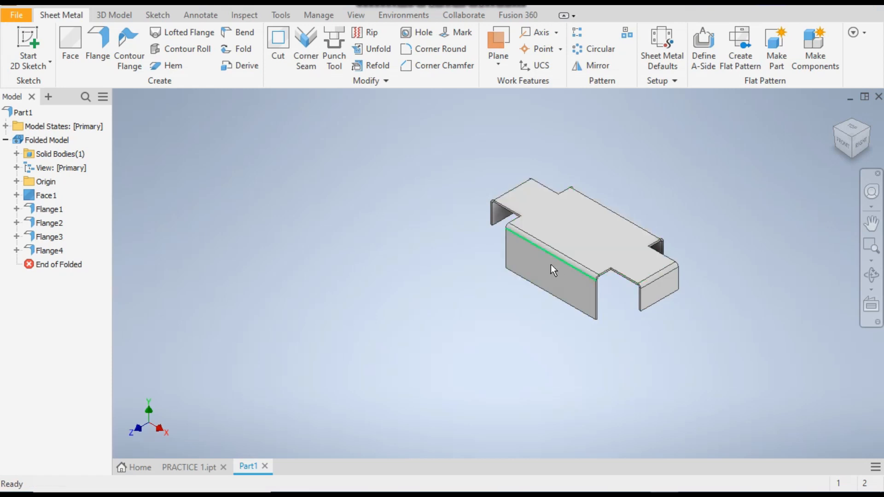
scroll(533, 307, "down", 4)
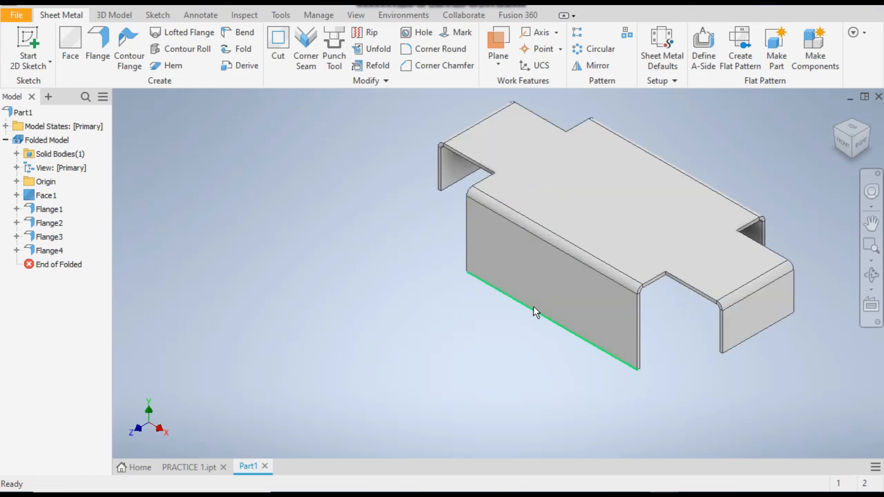
left_click(545, 283)
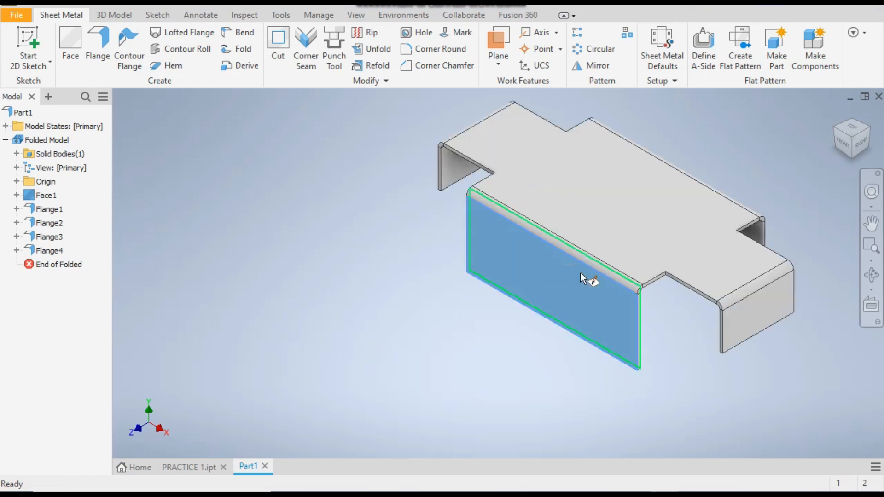
left_click(593, 281)
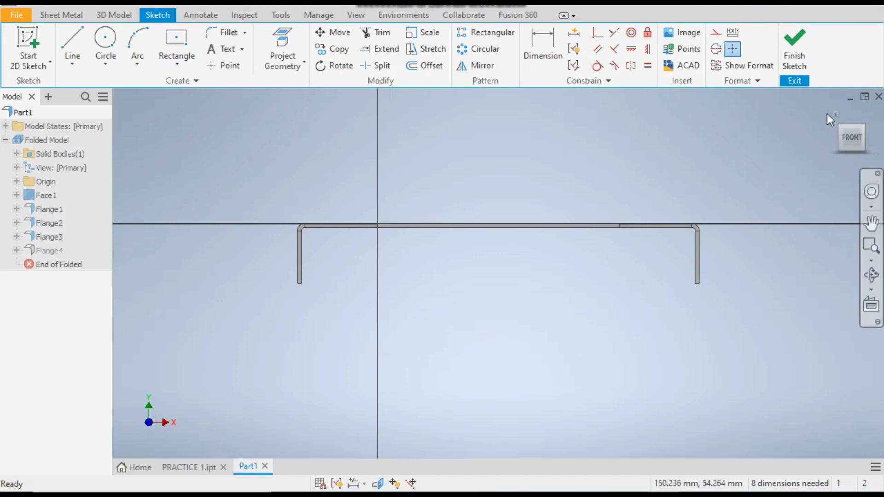
left_click(796, 55)
Step: Sketch a two-point rectangle about 29 mm wide and 36 mm high on the front long flange, starting at its upper bend edge
left_click(38, 37)
left_click(552, 274)
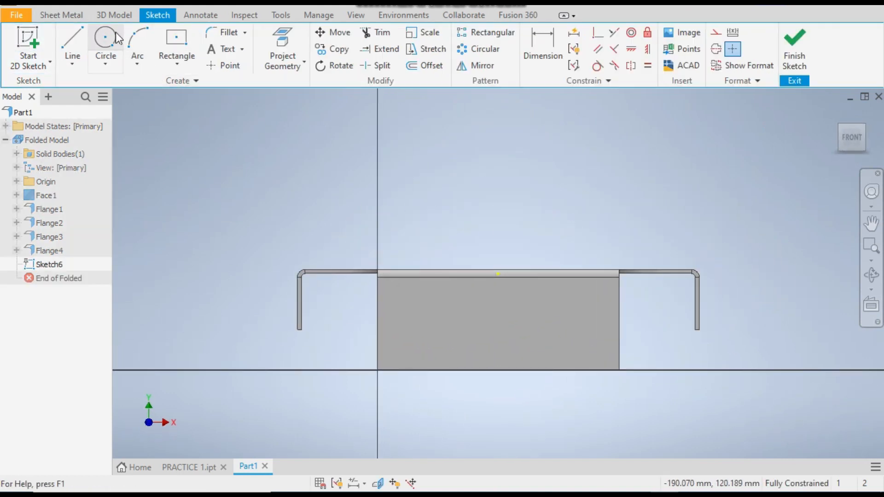
left_click(192, 54)
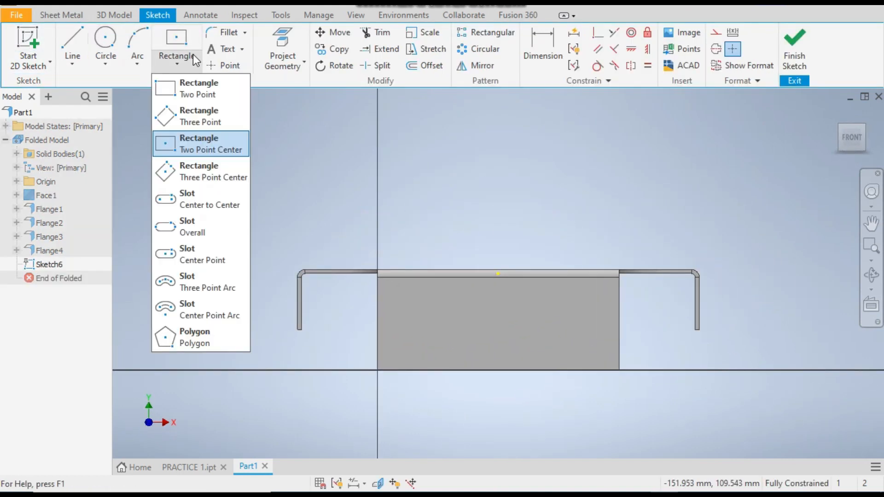
left_click(197, 96)
scroll(497, 302, "up", 4)
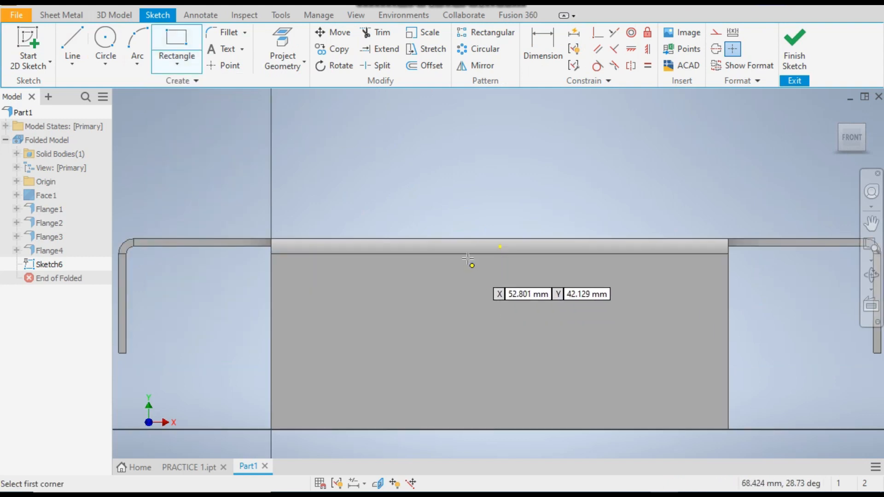
left_click(518, 239)
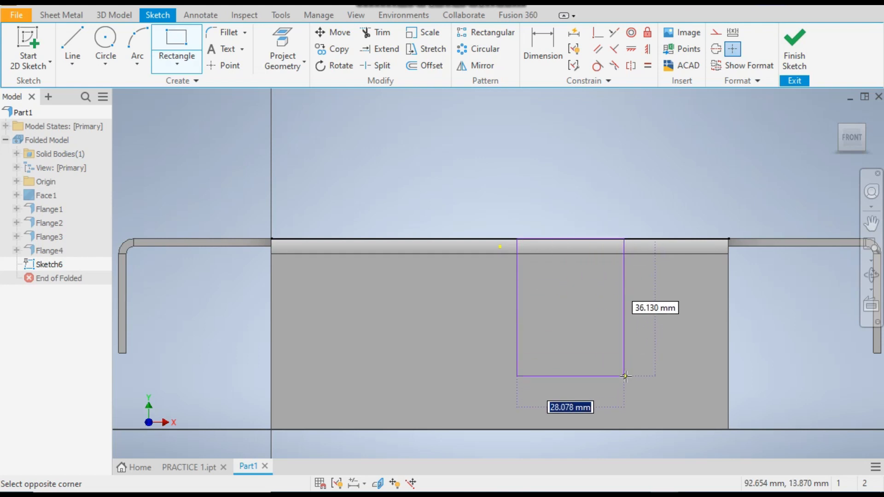
left_click(628, 377)
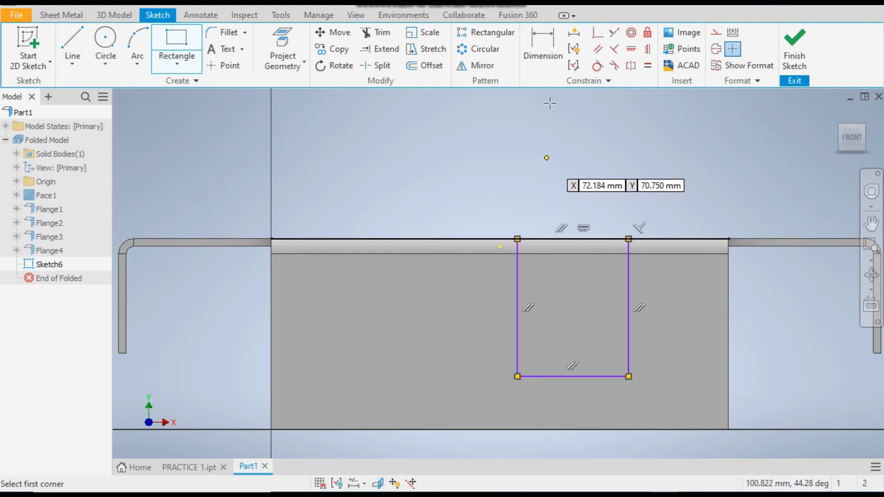
Step: Dimension the rectangle to a height of 28.29 mm and a width of 30 mm
left_click(543, 44)
left_click(518, 337)
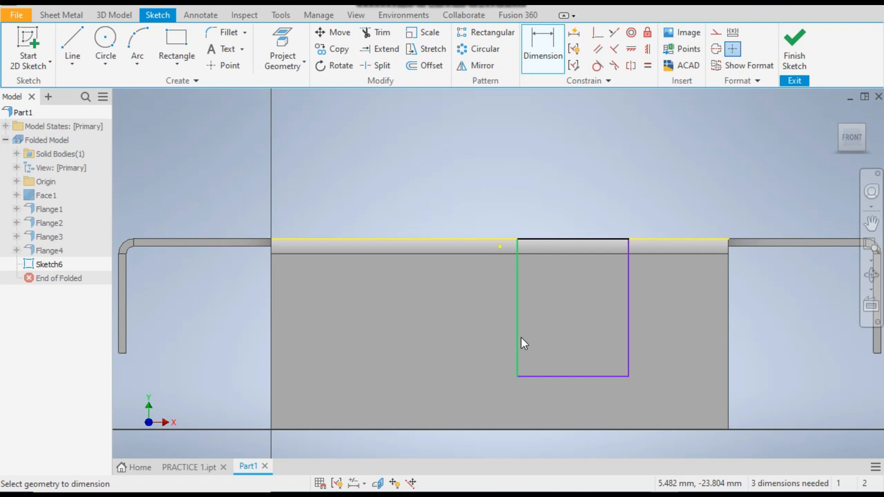
left_click(465, 328)
type("28")
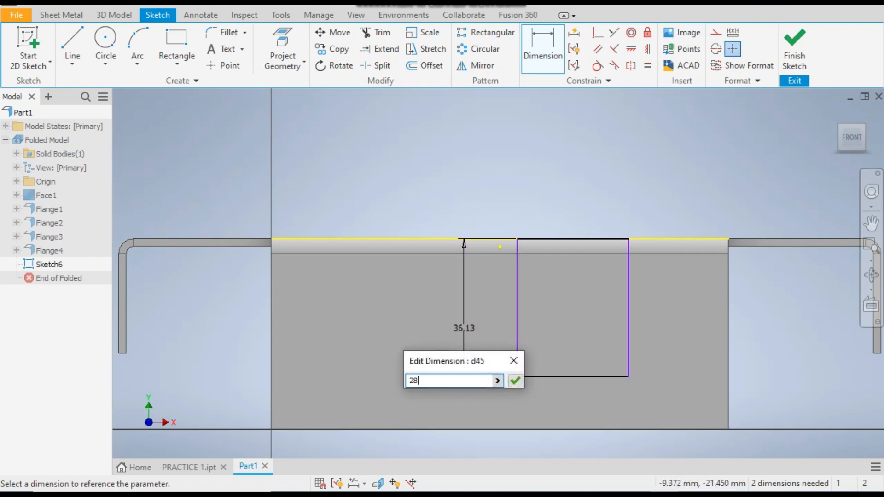
type(".29")
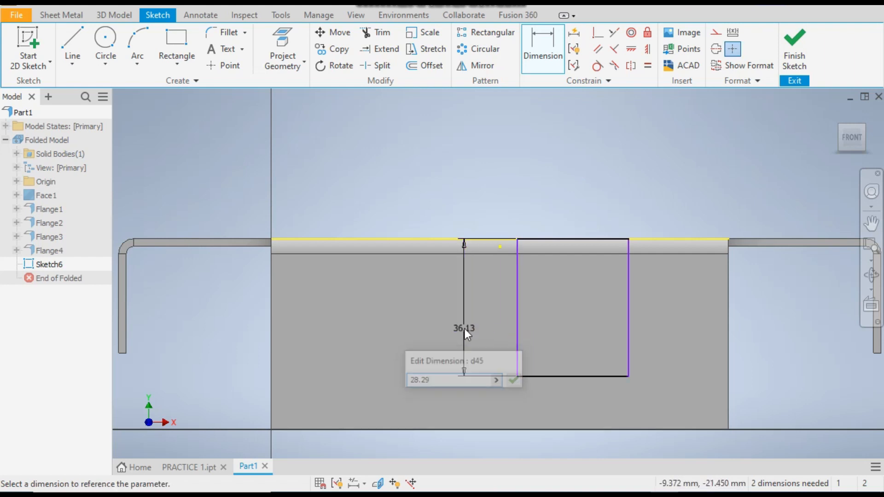
key("Return")
left_click(598, 346)
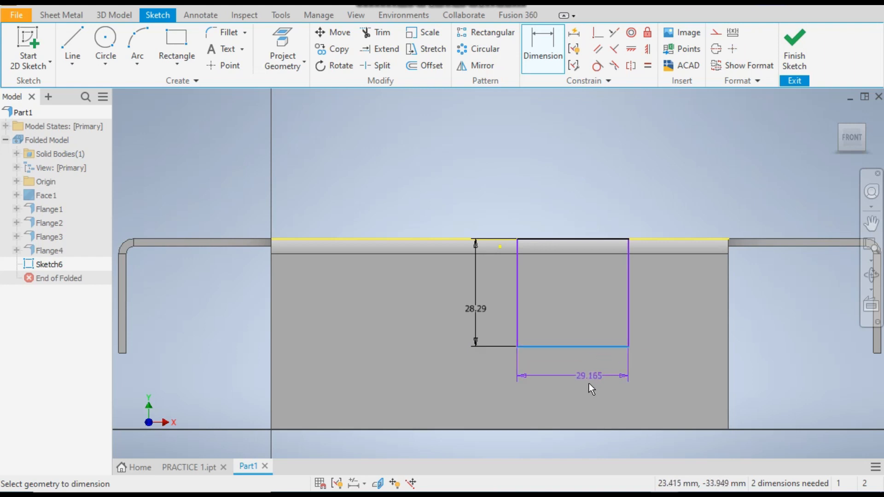
left_click(589, 384)
type("30")
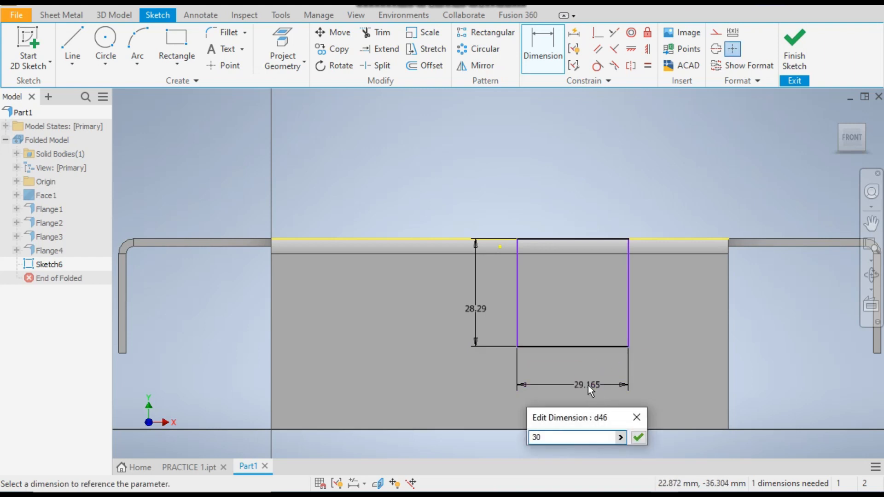
key("Return")
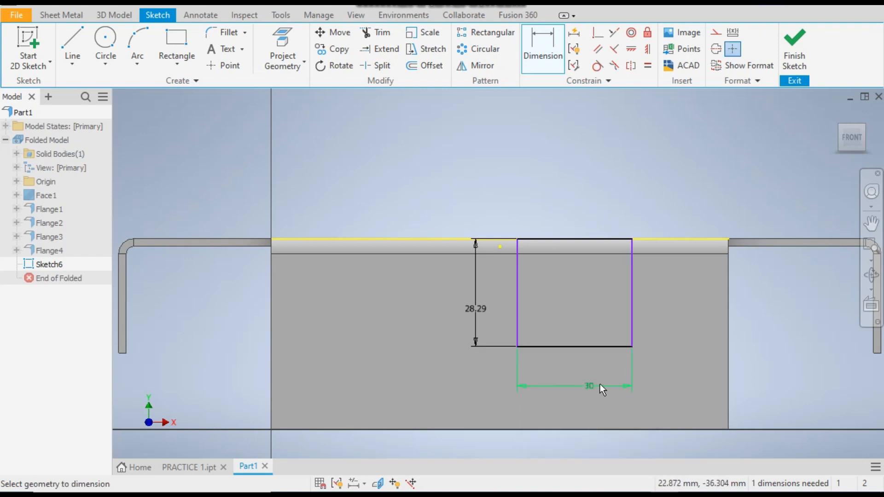
Step: Constrain the rectangle's upper-left corner vertically to the projected center point of the flange, and finish the sketch
left_click(780, 61)
double_click(48, 264)
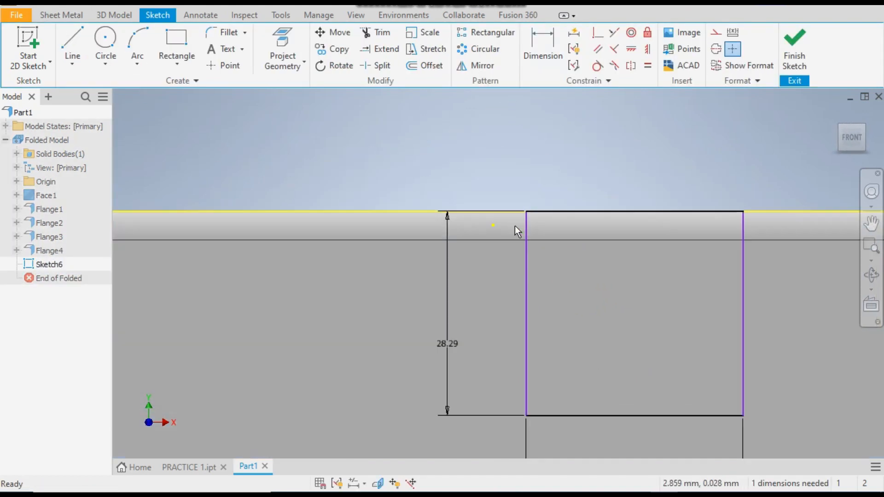
left_click(648, 50)
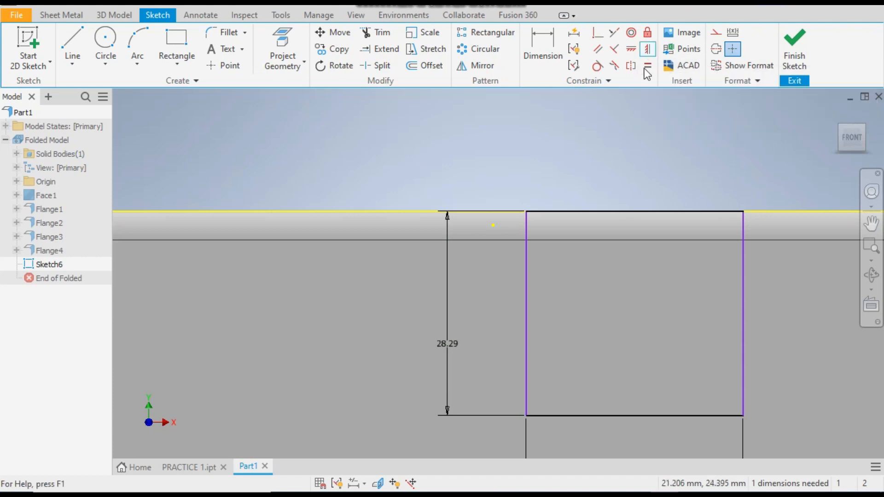
left_click(493, 226)
left_click(525, 211)
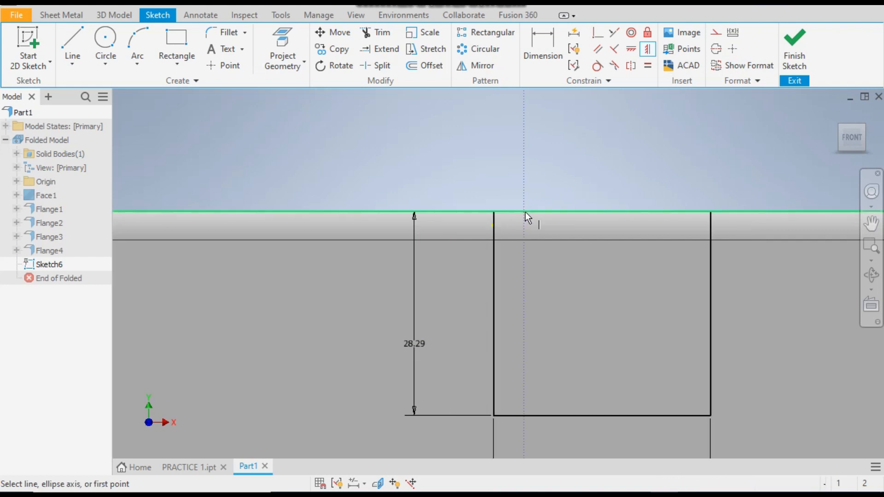
scroll(612, 169, "down", 3)
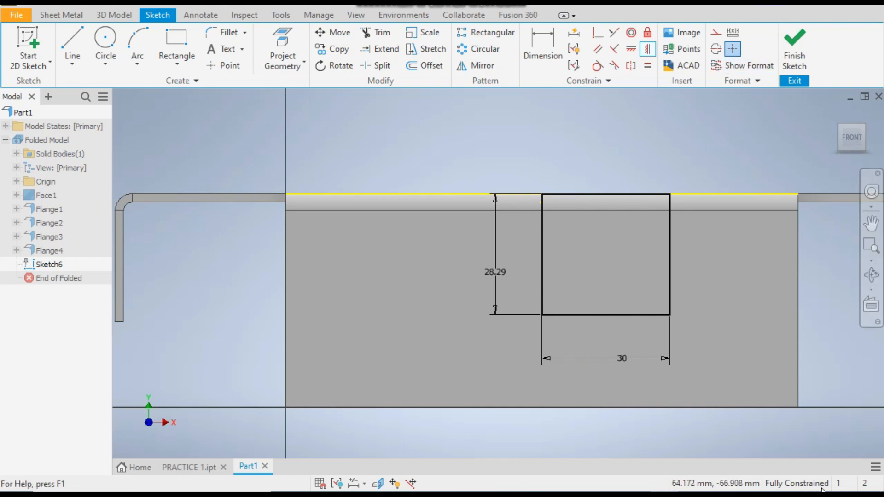
key("d")
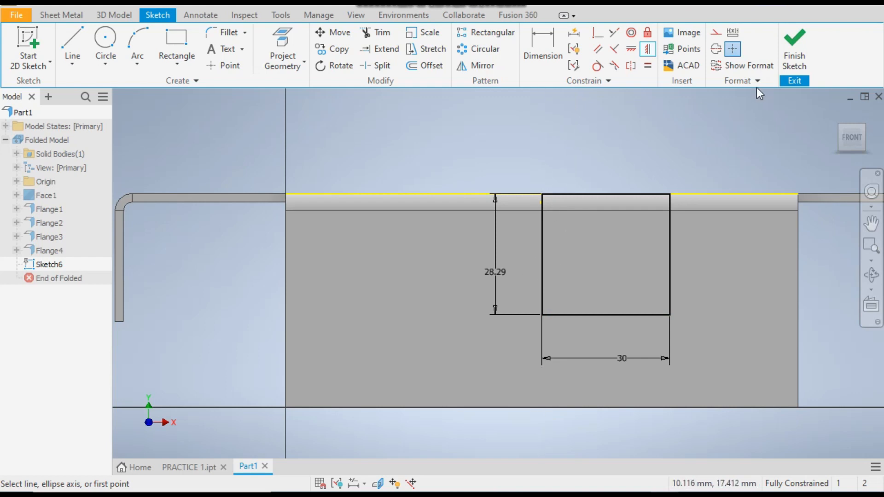
left_click(795, 46)
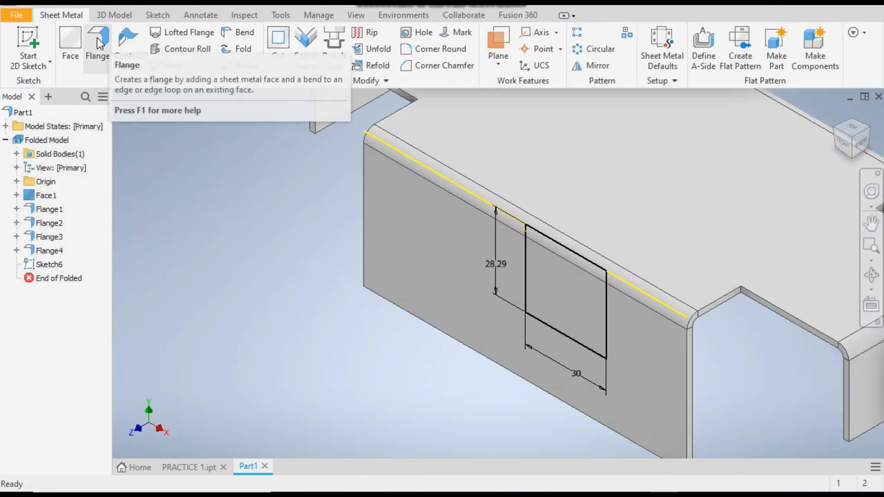
left_click(275, 41)
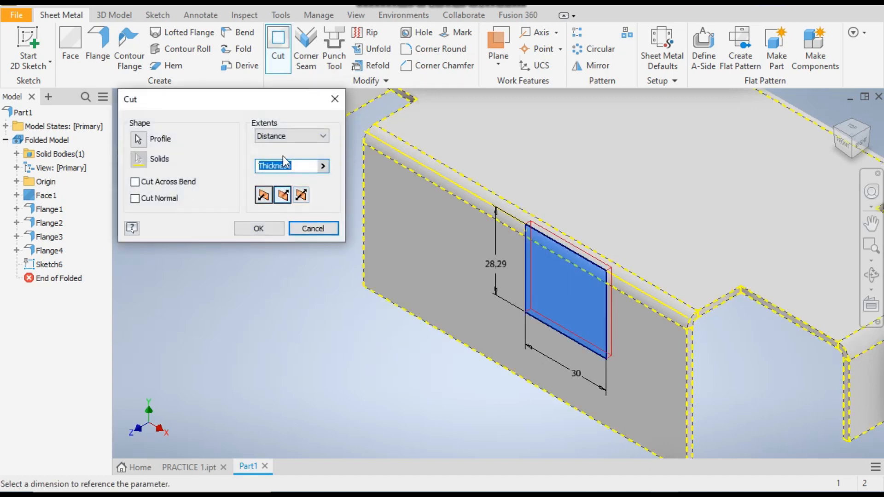
left_click(298, 135)
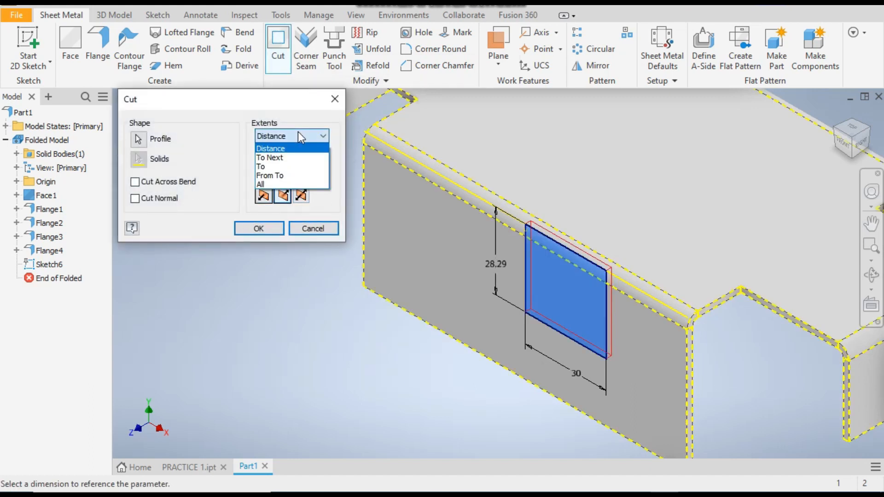
left_click(298, 131)
left_click(319, 166)
left_click(335, 98)
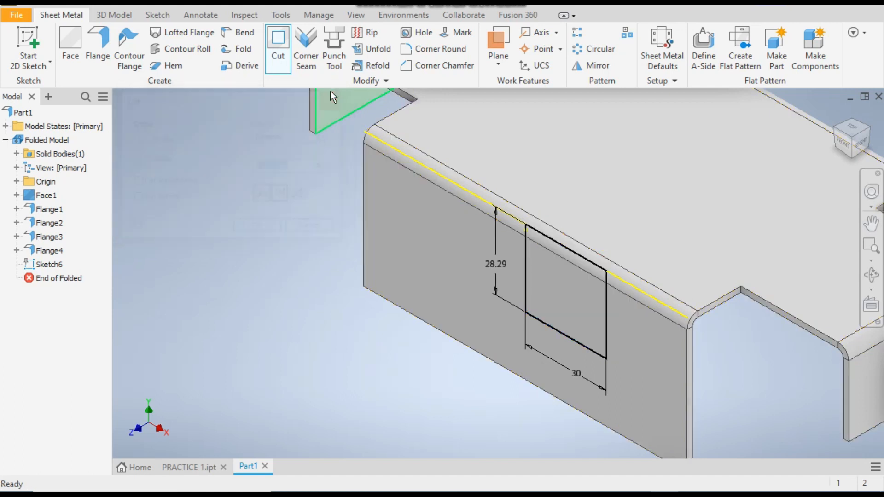
Step: Extrude the rectangle as an inward cut through the front flange and its bend, deep into the top face
left_click(107, 13)
left_click(74, 50)
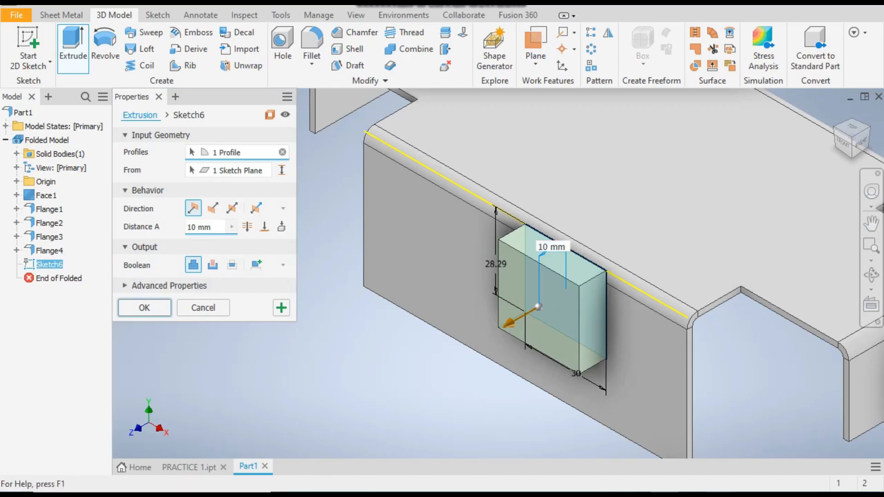
key("alt+Tab")
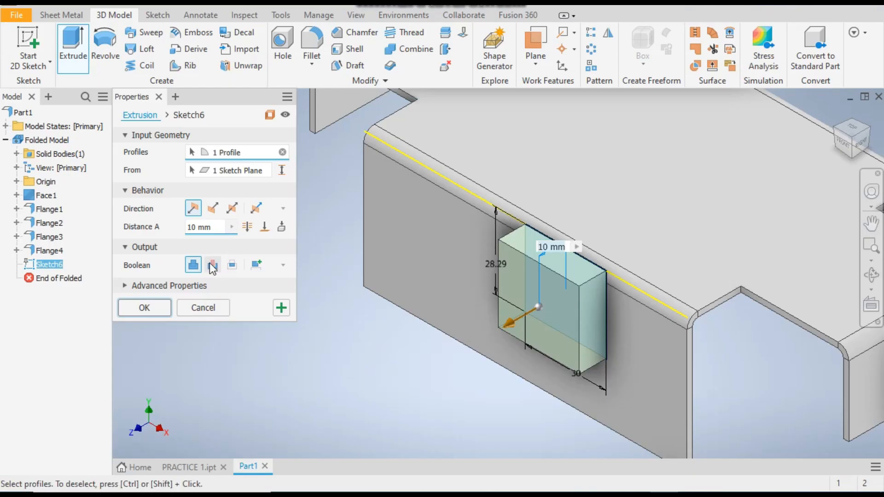
left_click(213, 266)
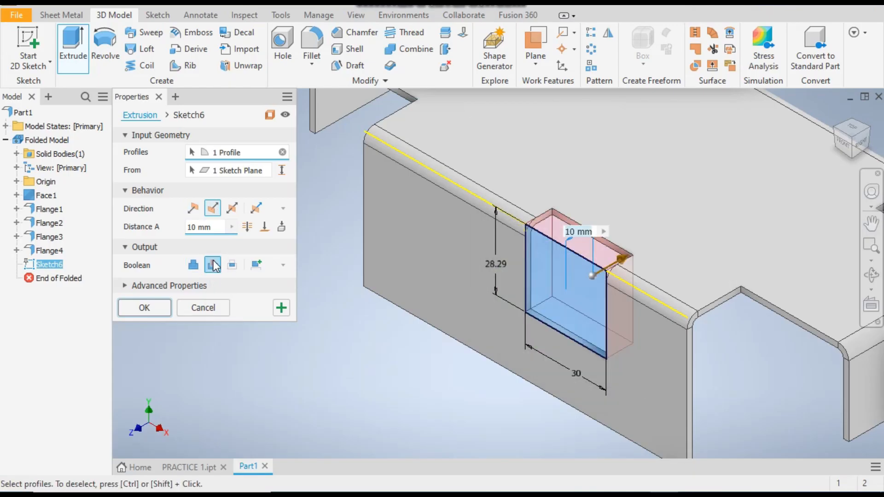
scroll(386, 271, "up", 3)
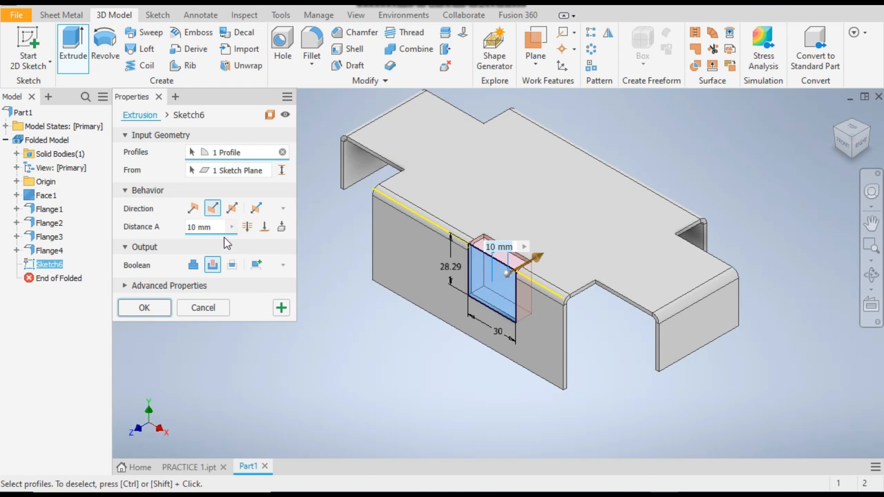
left_click(215, 227)
type("4mm")
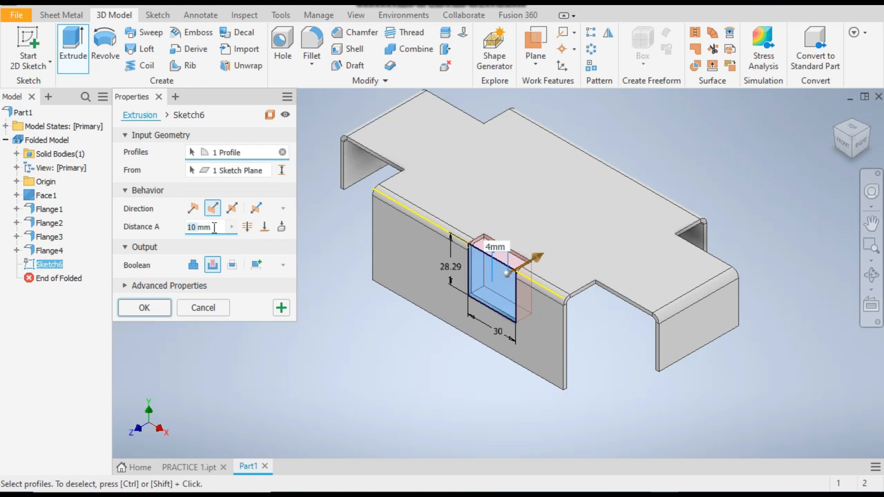
key("Return")
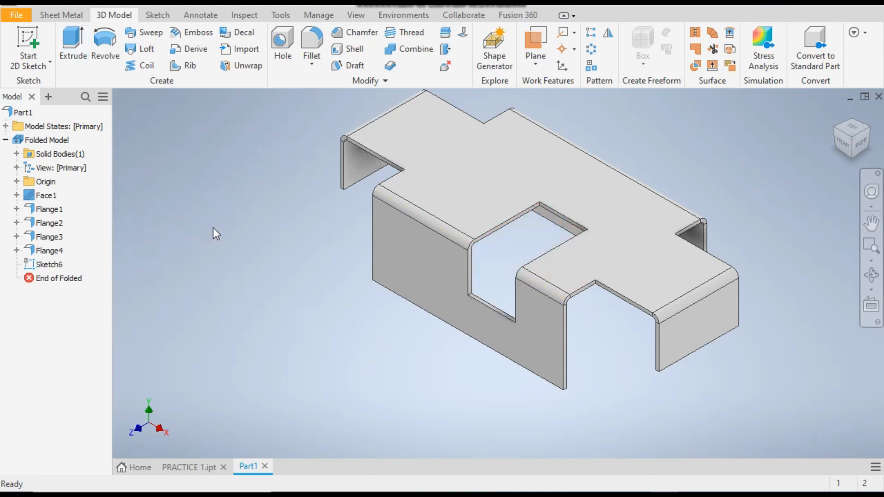
scroll(536, 231, "up", 3)
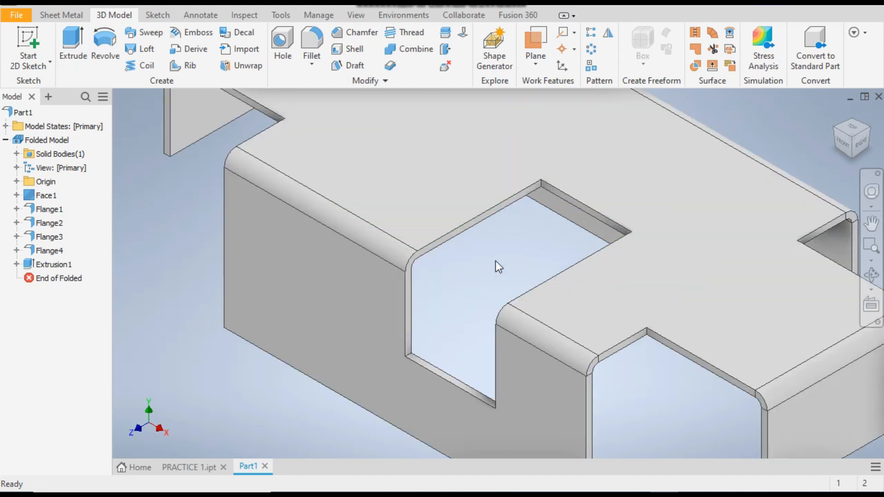
scroll(495, 267, "down", 3)
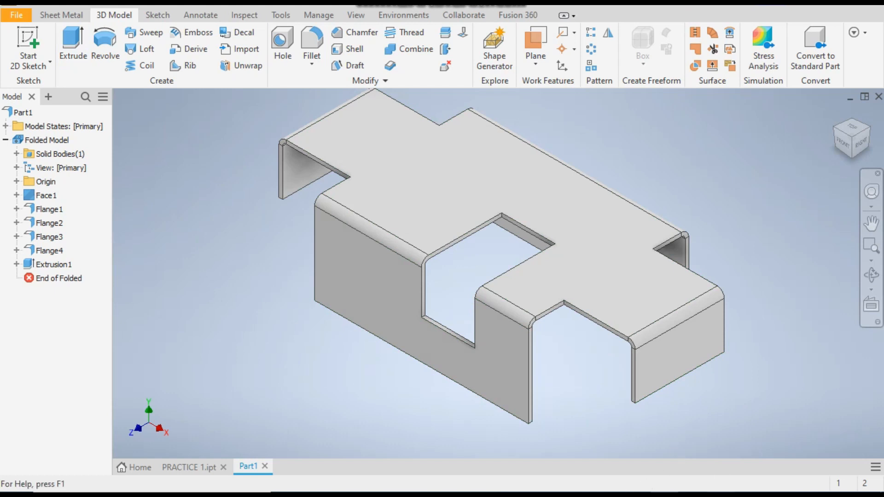
Step: Check the reference drawing for the corner radii and set up a Corner Round with a 5 mm radius
key("alt+Tab")
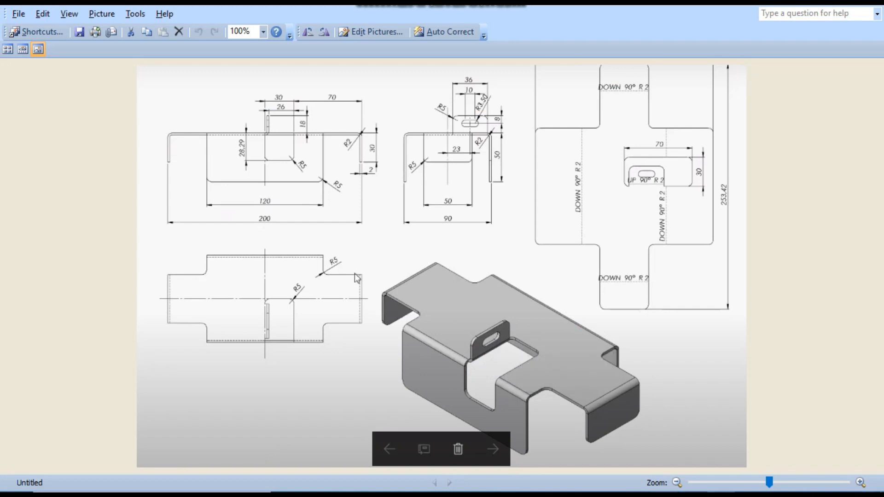
mouse_move(664, 495)
left_click(664, 444)
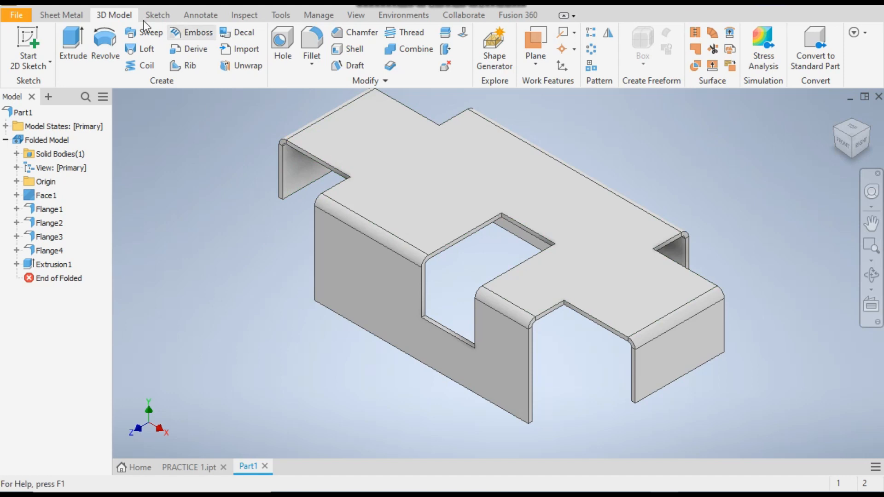
left_click(65, 18)
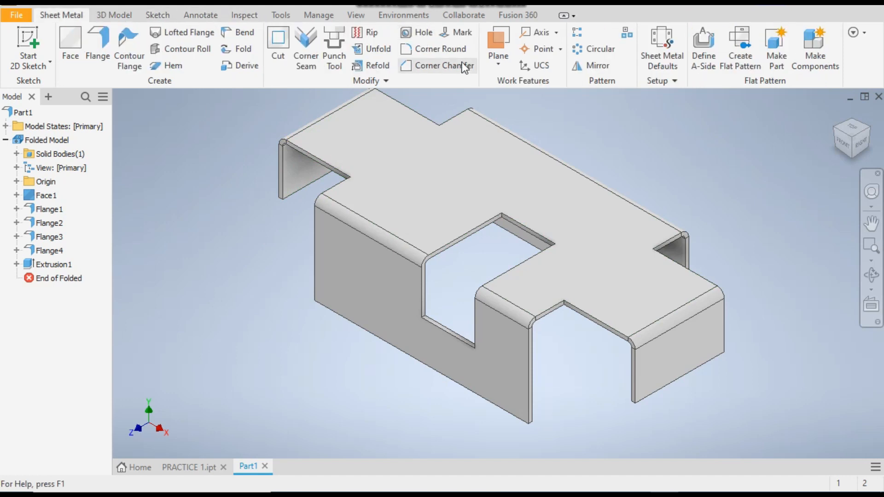
left_click(448, 54)
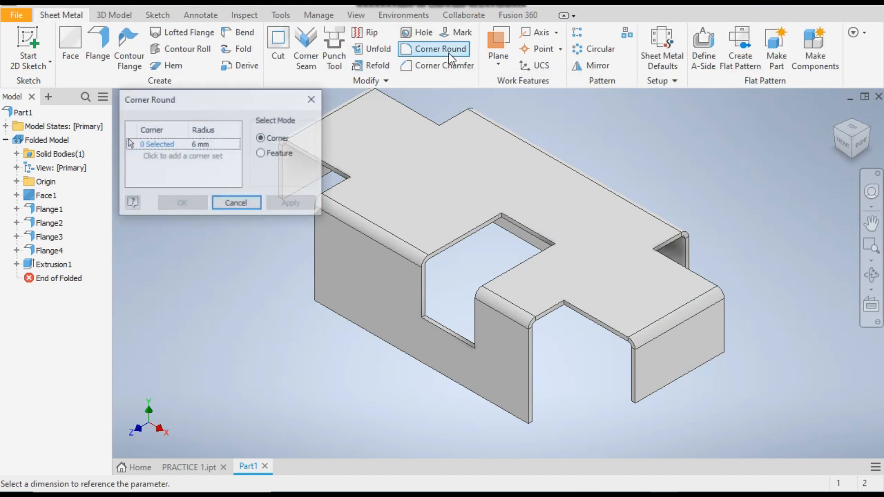
left_click(198, 145)
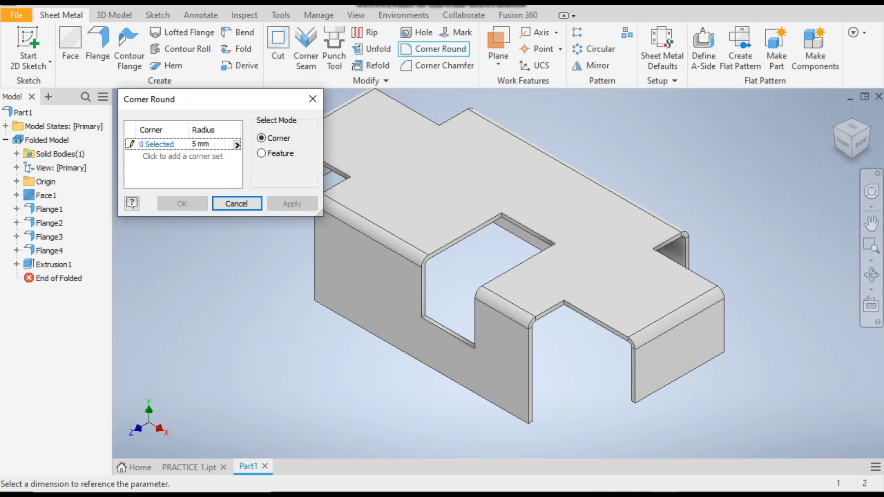
left_click(165, 147)
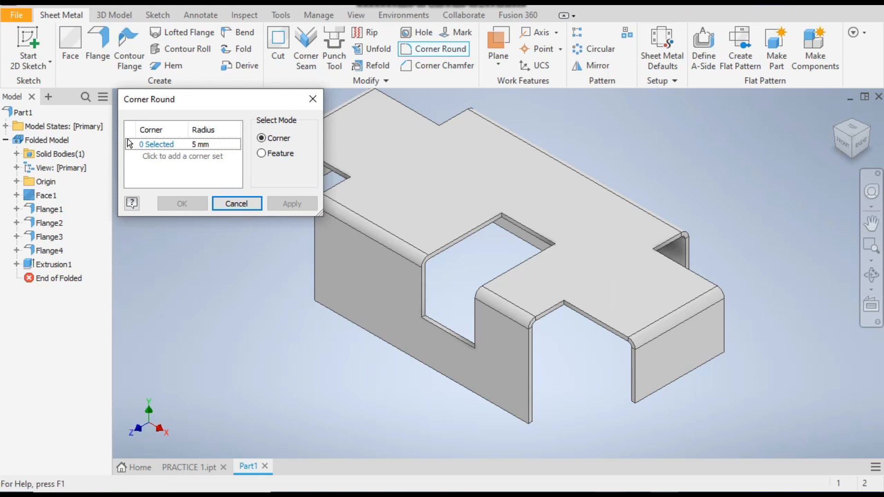
key("alt+Tab")
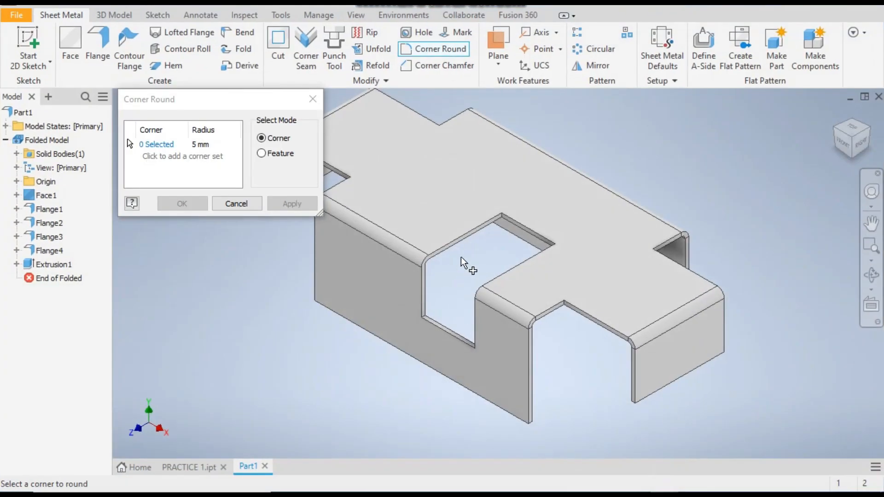
Step: Select the four inner corners of the cutout, two in the top face and two in the front flange, for the 5 mm round
scroll(499, 220, "down", 5)
left_click(530, 228)
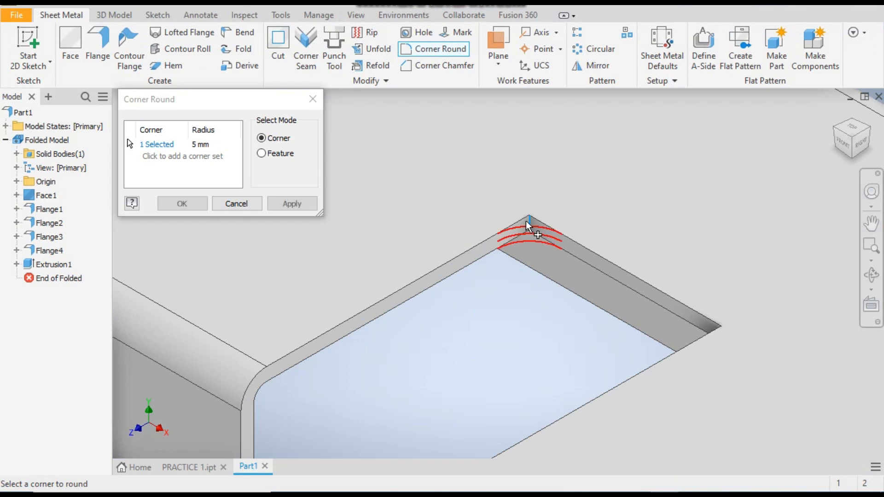
scroll(465, 244, "up", 5)
scroll(477, 251, "down", 4)
left_click(465, 406)
scroll(538, 272, "up", 3)
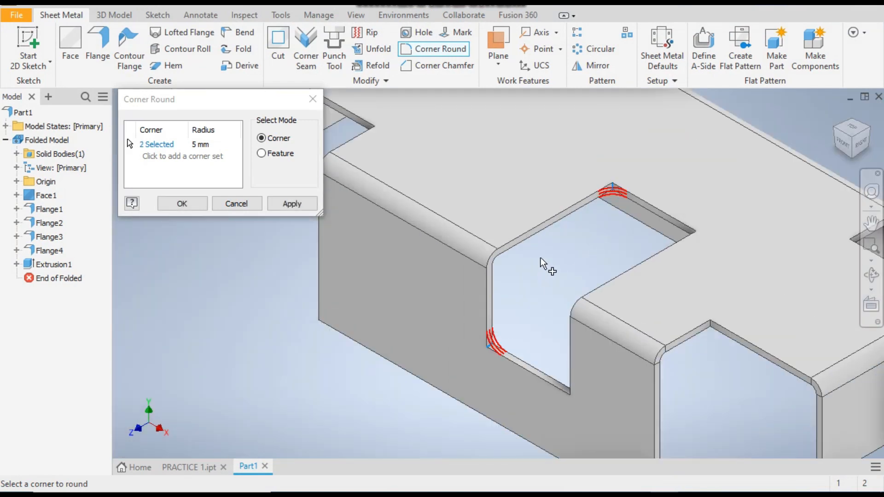
middle_click_drag(545, 255, 627, 254, "shift")
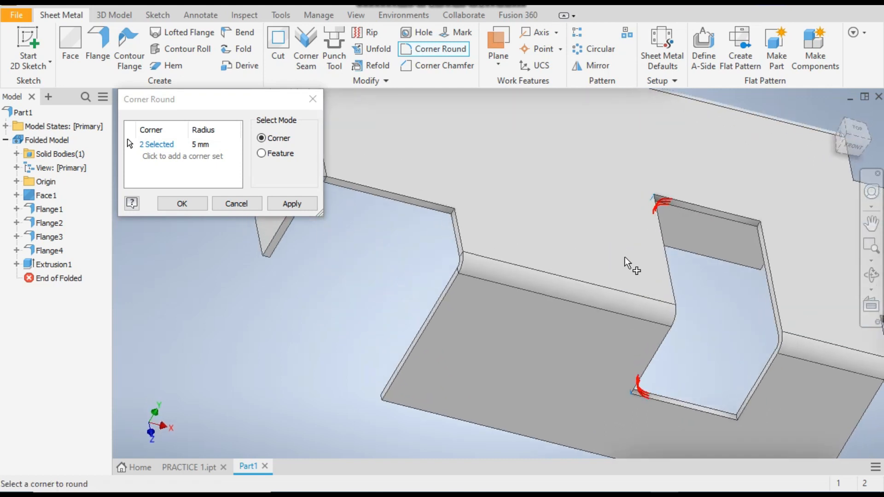
left_click(760, 225)
left_click(737, 418)
scroll(620, 344, "up", 3)
Step: Add both lower corners of the right-end flange and the adjacent lower corners of the front and back flanges to the corner round
middle_click_drag(464, 303, 424, 288, "shift")
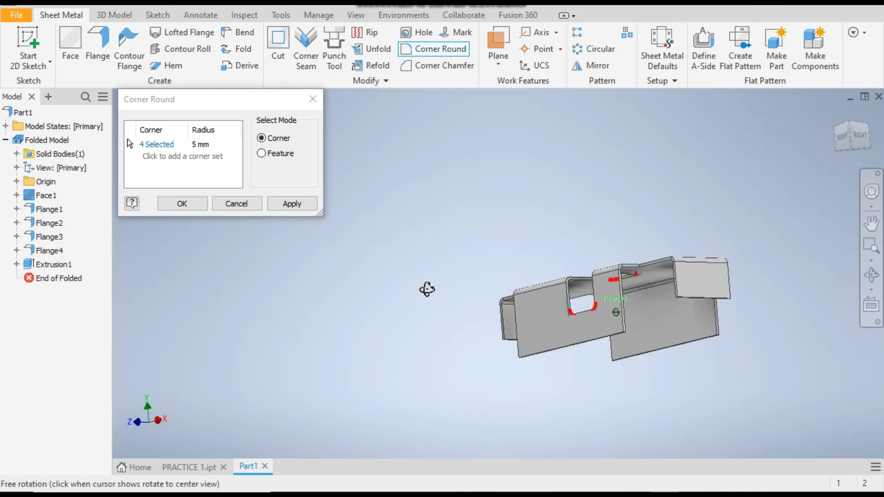
scroll(676, 297, "down", 5)
left_click(702, 334)
scroll(552, 344, "up", 5)
scroll(552, 345, "down", 5)
left_click(508, 337)
scroll(519, 298, "up", 5)
middle_click_drag(521, 297, 437, 354, "shift")
scroll(439, 354, "down", 5)
left_click(471, 366)
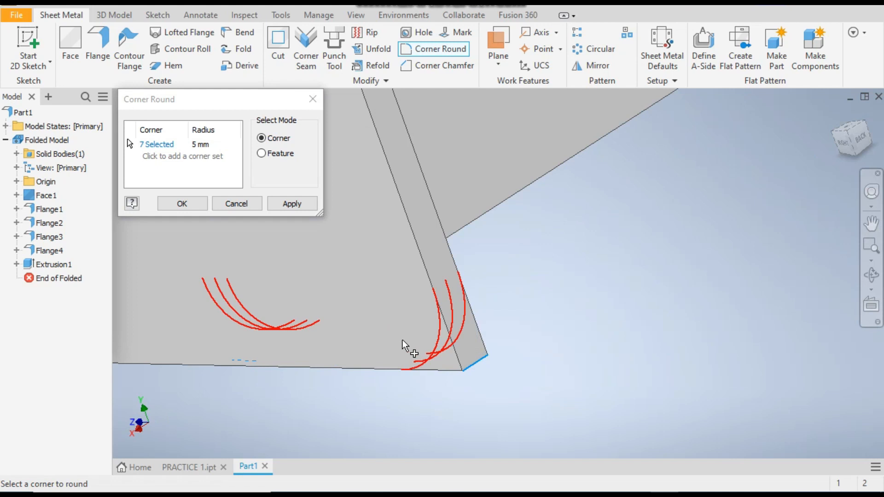
scroll(410, 350, "up", 5)
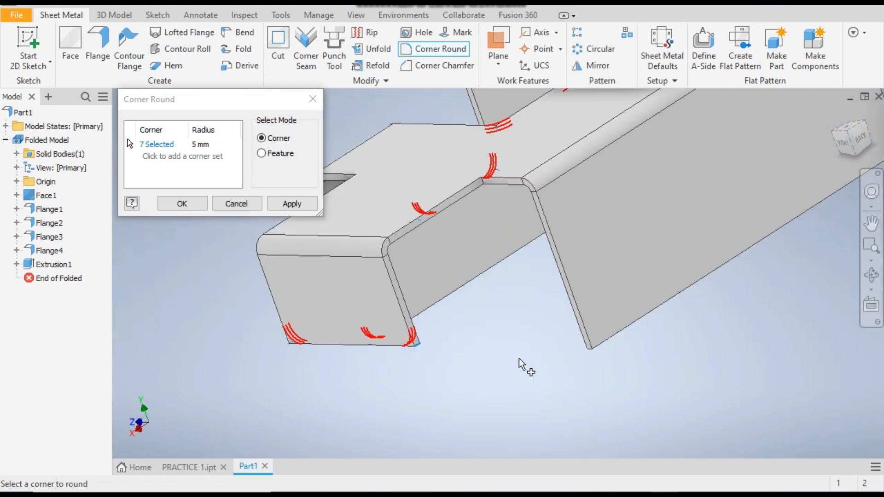
left_click(594, 352)
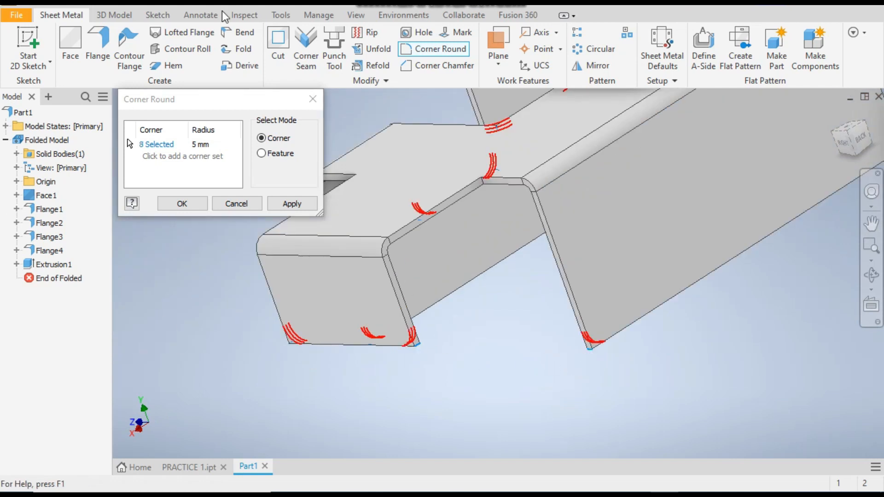
Step: Add the remaining lower corners of the back, left-end and front flanges, and apply the 5 mm corner rounds
scroll(451, 228, "up", 5)
middle_click_drag(650, 171, 549, 201, "shift")
scroll(484, 299, "down", 5)
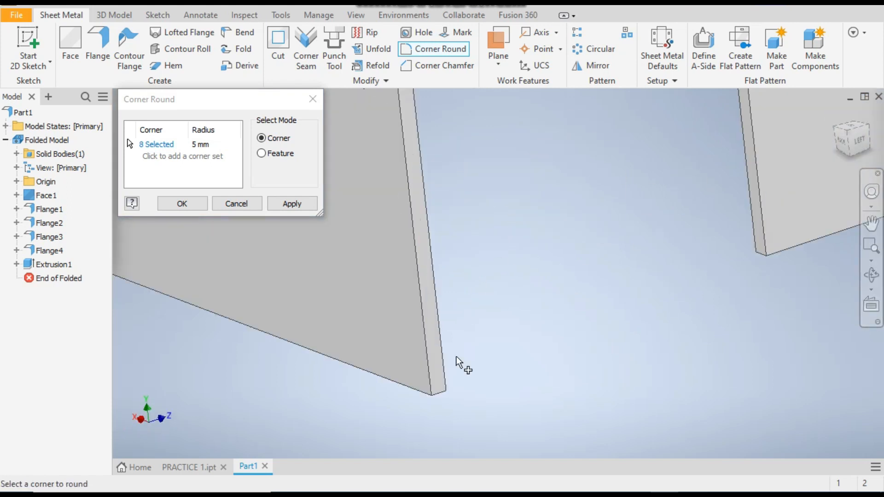
left_click(439, 402)
scroll(728, 258, "up", 3)
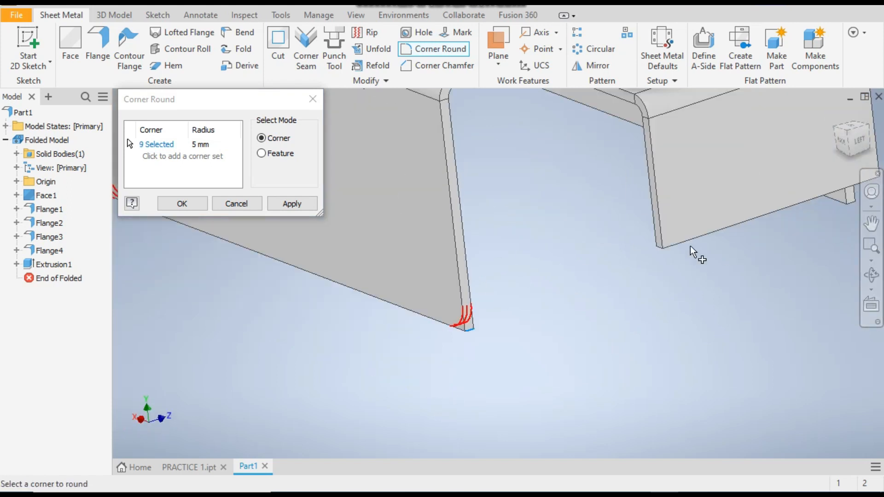
left_click(667, 251)
scroll(670, 276, "up", 3)
middle_click_drag(670, 296, 462, 278, "shift")
scroll(394, 235, "down", 3)
left_click(394, 261)
left_click(546, 290)
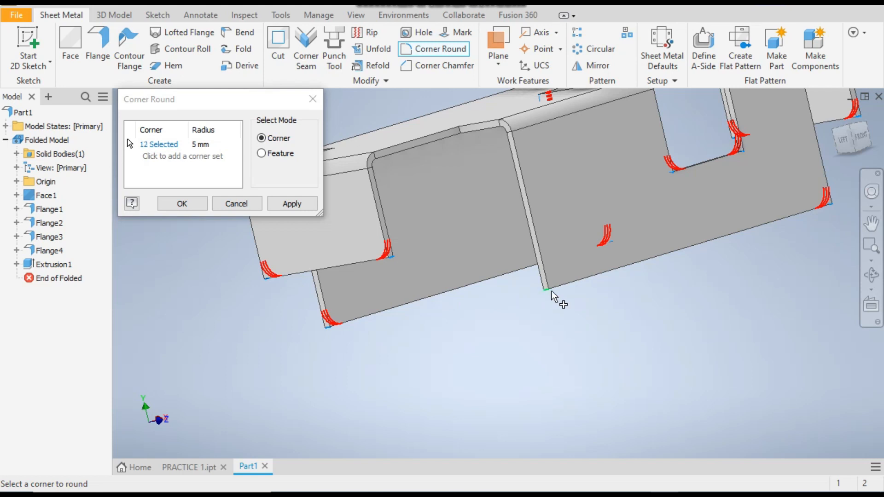
key("F6")
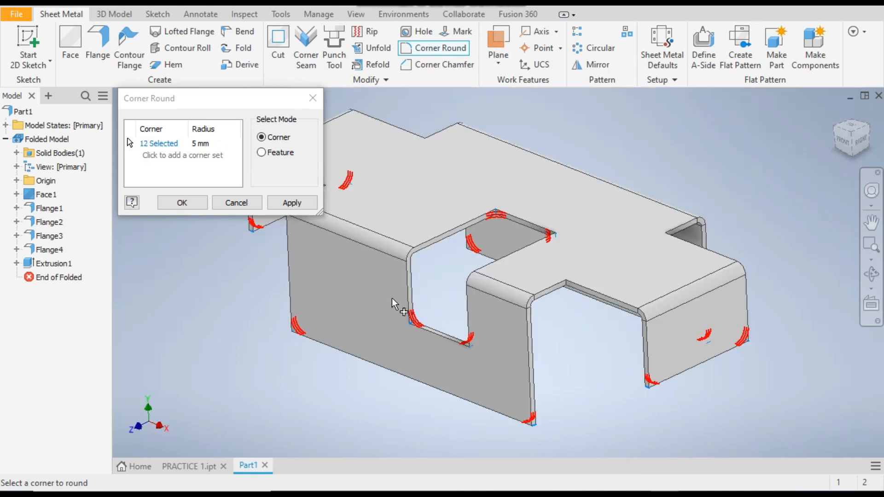
left_click(293, 203)
key("F6")
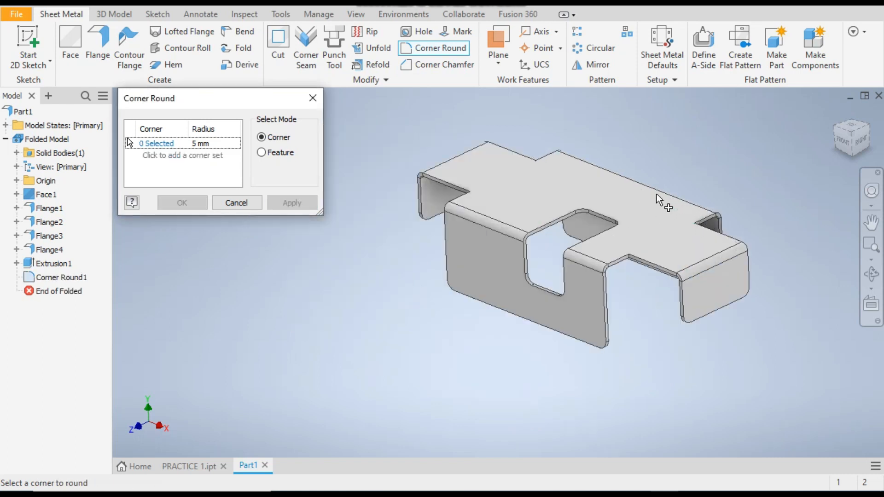
Step: Compare the rounded bracket with the reference drawing and close the Corner Round command
scroll(656, 194, "up", 3)
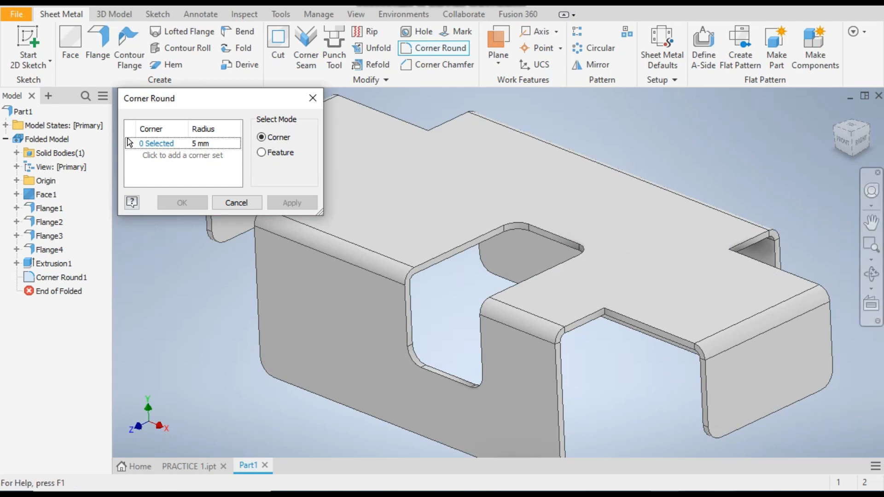
key("alt+Tab")
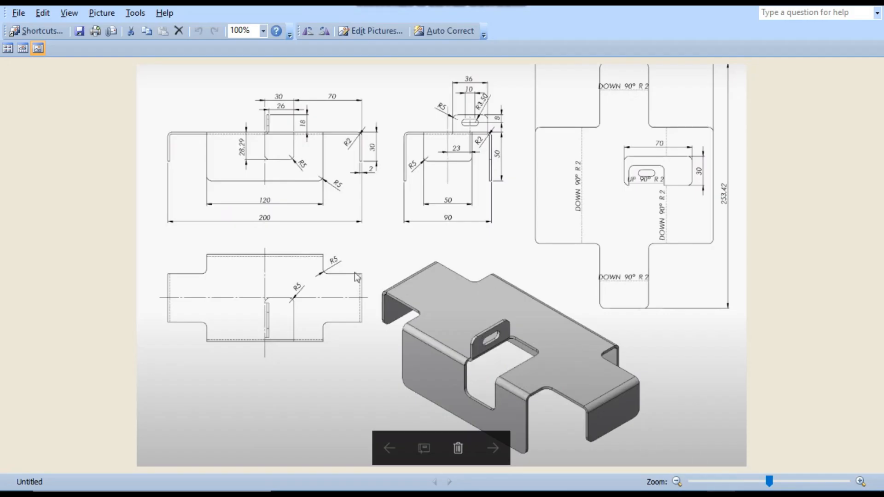
key("alt+Tab")
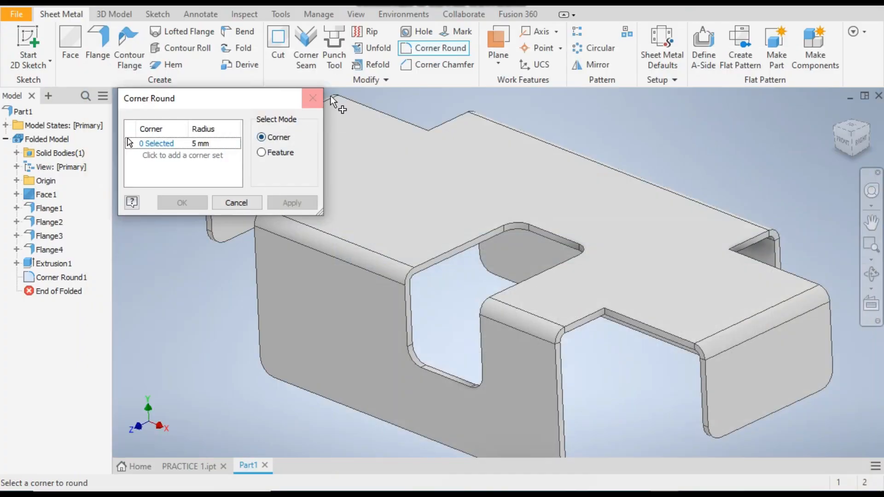
left_click(313, 105)
Step: Start a 90° flange on the cutout's left edge in the top face, pointing upward
left_click(97, 46)
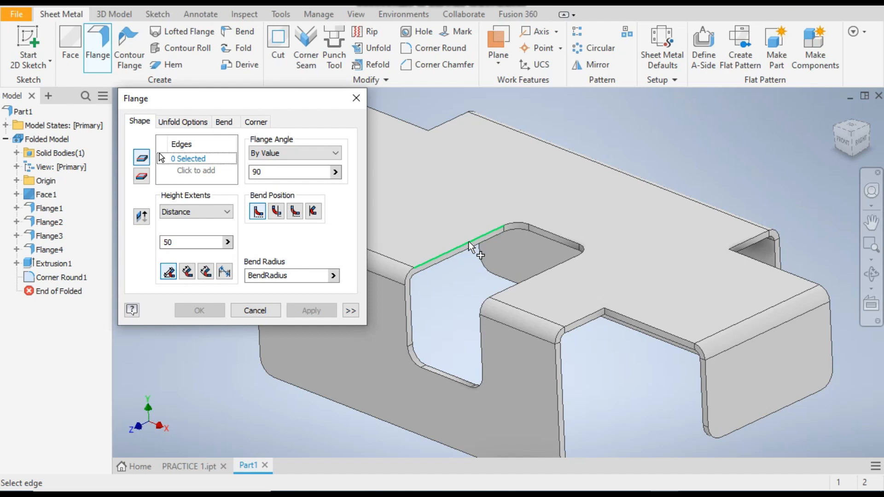
left_click(469, 243)
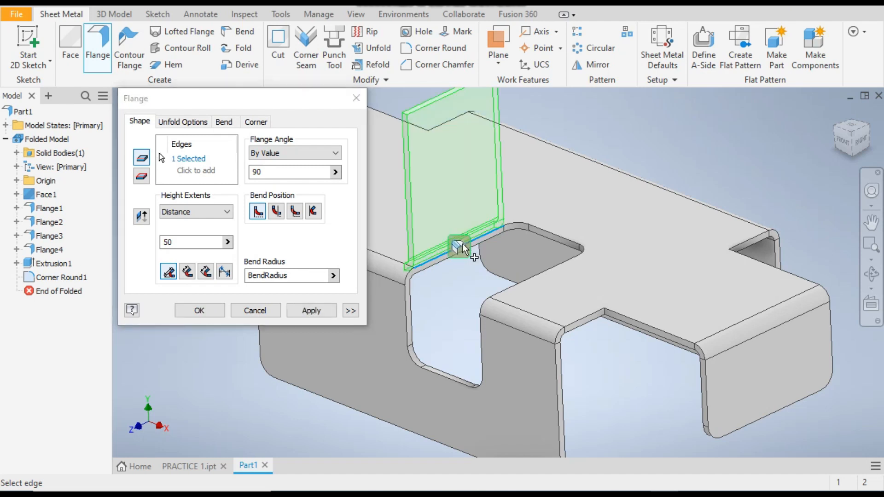
scroll(423, 264, "up", 3)
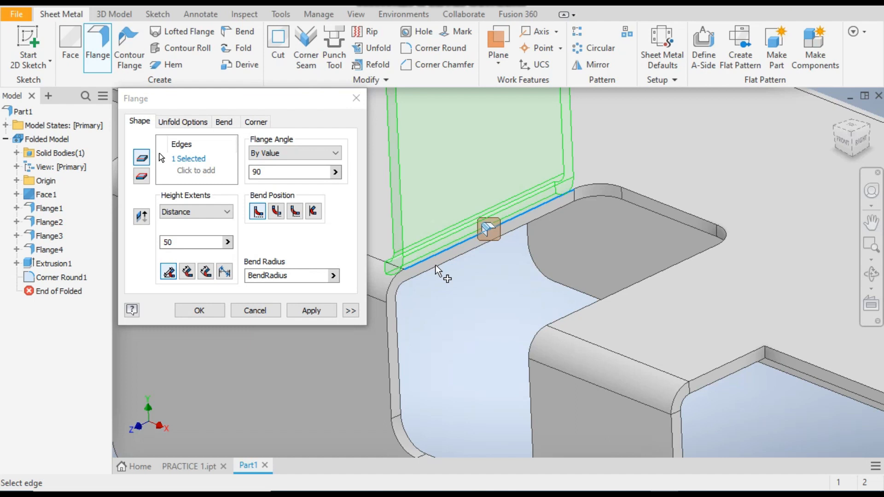
scroll(437, 269, "down", 3)
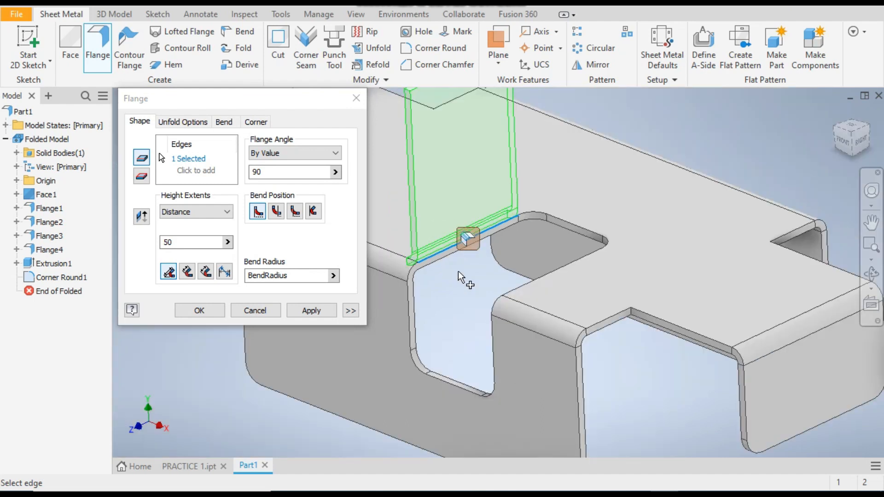
scroll(455, 236, "up", 3)
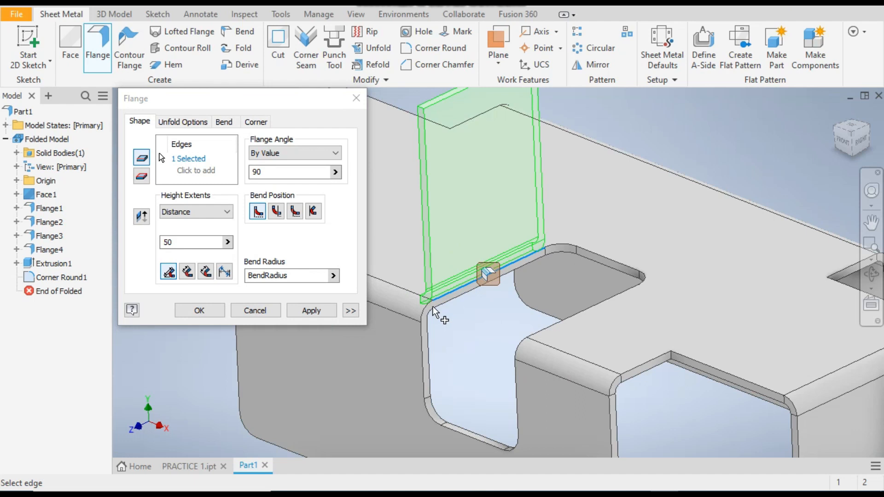
scroll(440, 315, "up", 3)
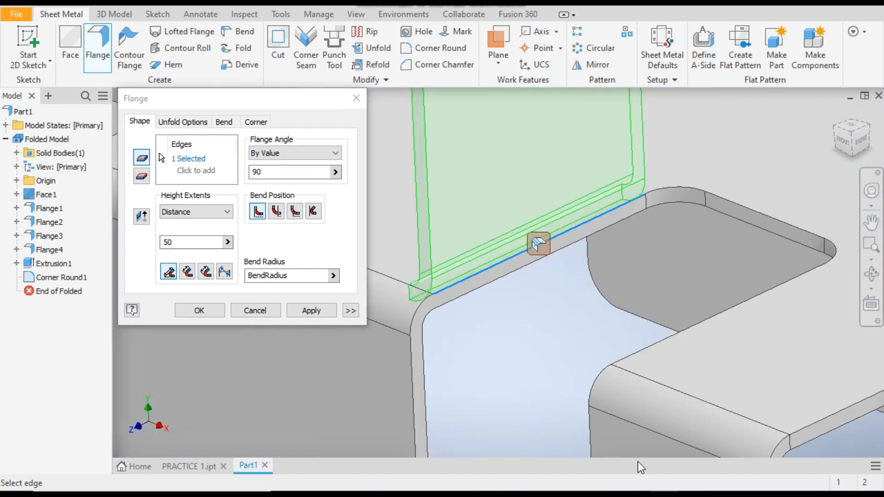
Step: Check how the upright tab bends in the reference drawing and set the flange's bend position to Bend from adjacent face
key("alt+Tab")
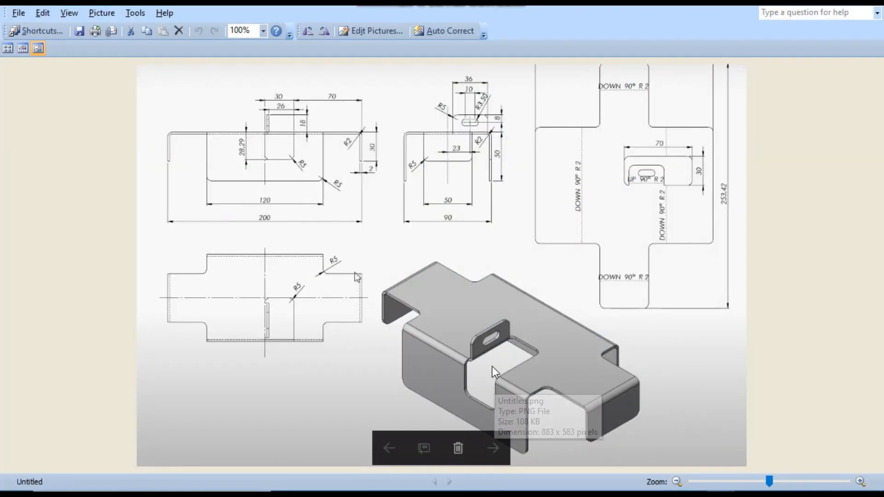
scroll(491, 371, "up", 5)
left_click_drag(490, 408, 502, 296)
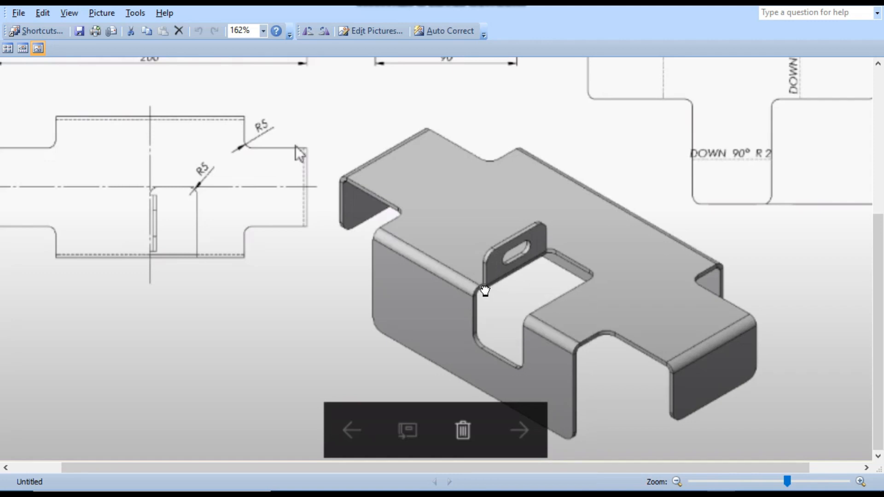
left_click_drag(483, 291, 498, 295)
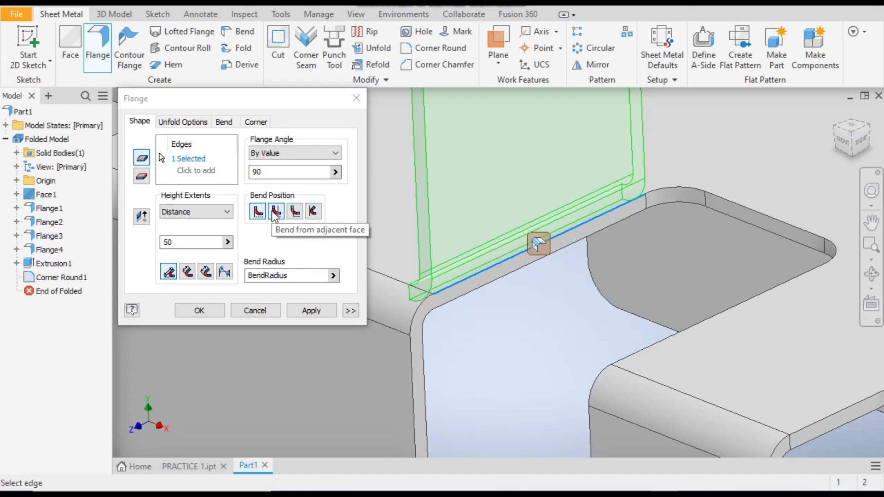
left_click(275, 212)
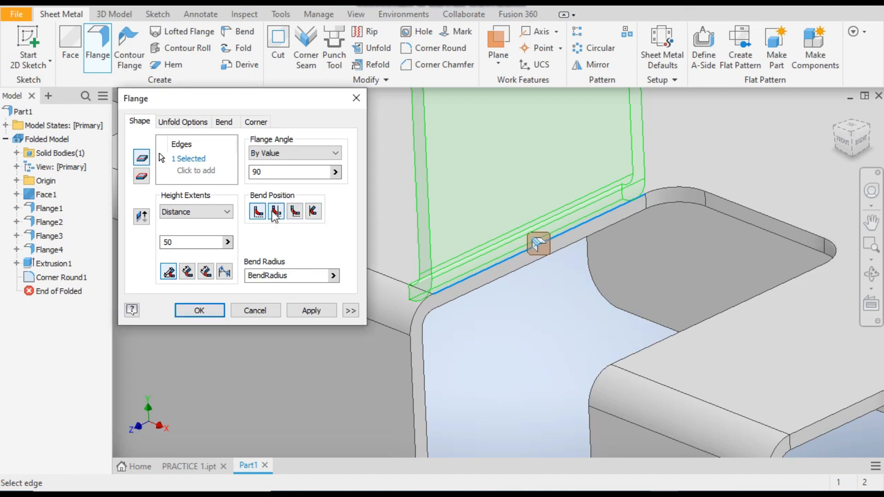
scroll(458, 300, "up", 3)
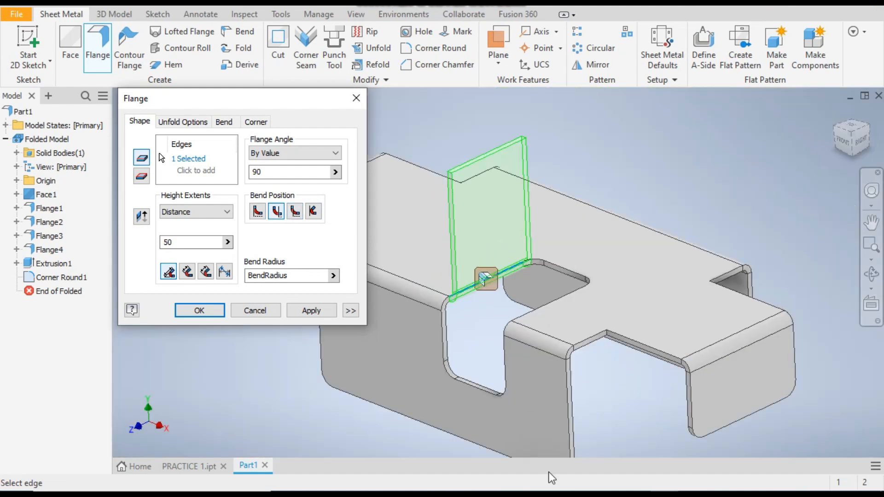
Step: Check the tab height in the reference drawing, set the flange height to 18 mm and create the flange
left_click(555, 493)
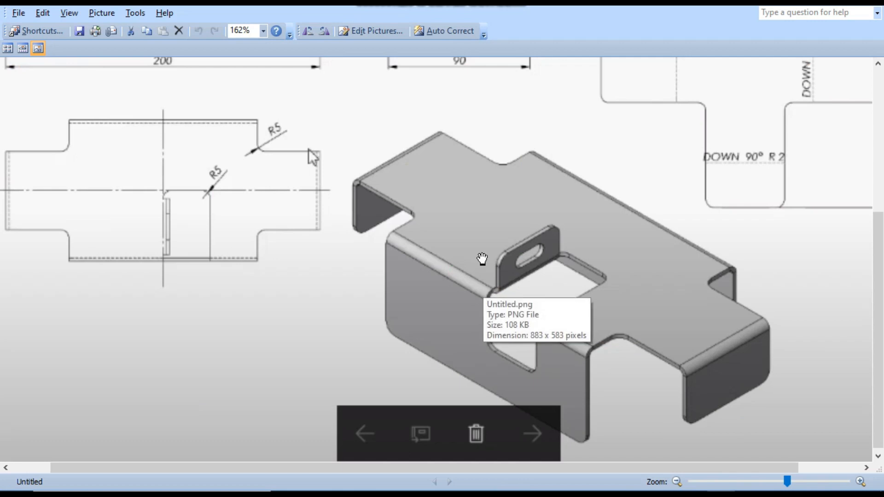
scroll(480, 257, "down", 3)
scroll(481, 256, "down", 2)
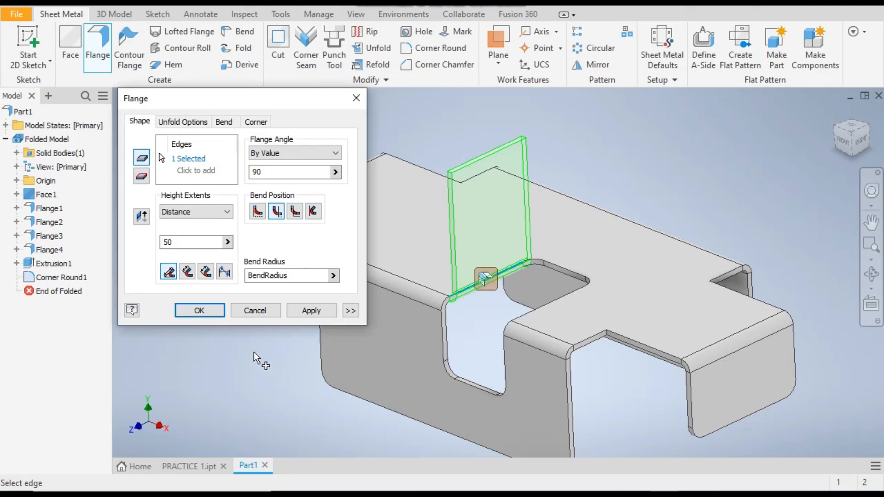
double_click(179, 243)
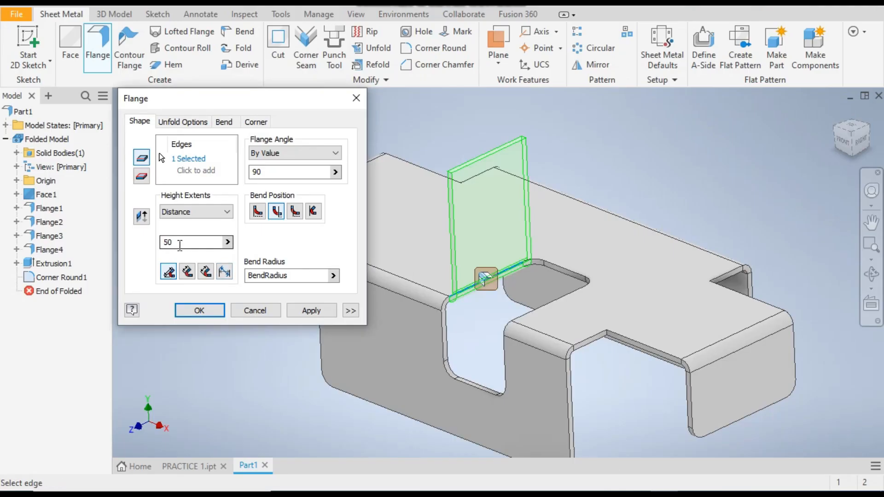
type("18")
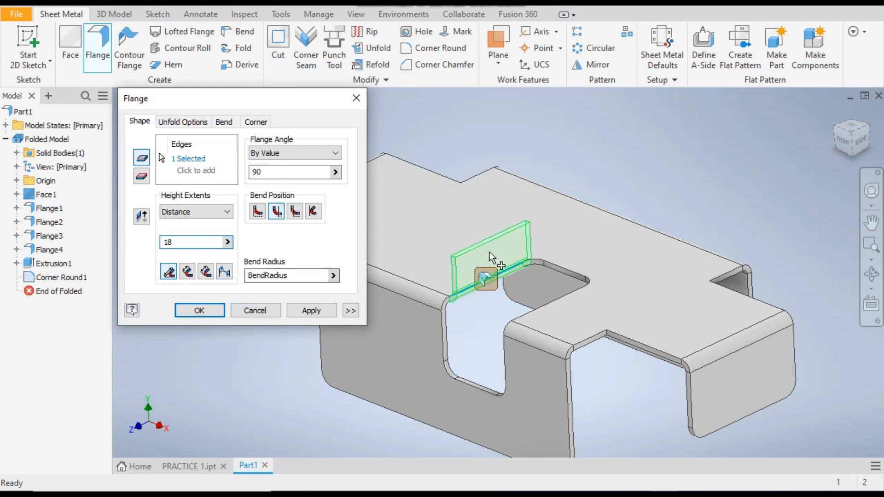
scroll(497, 262, "up", 3)
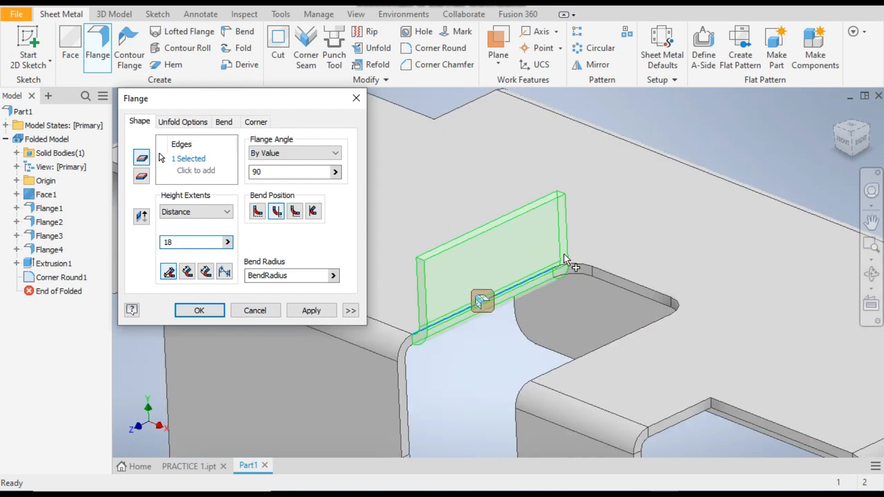
left_click(309, 309)
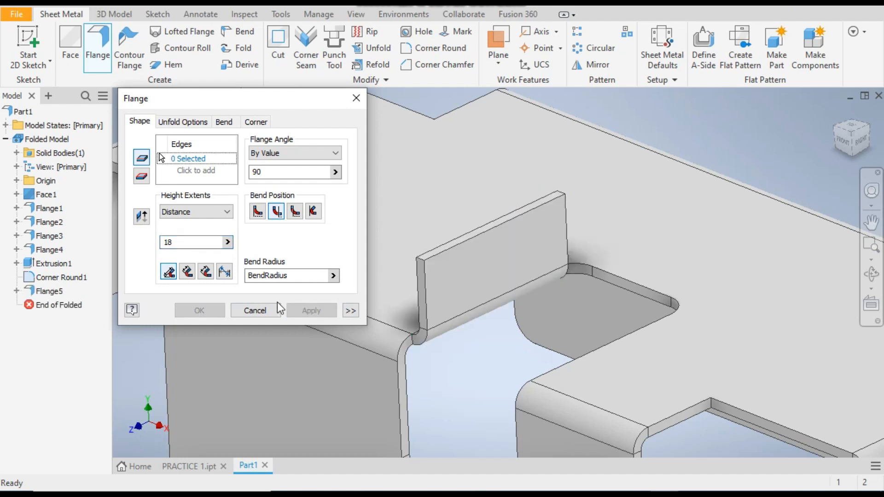
left_click(258, 311)
Step: Check the reference drawing and start a sketch on the upright tab's face beside the cutout
key("alt+Tab")
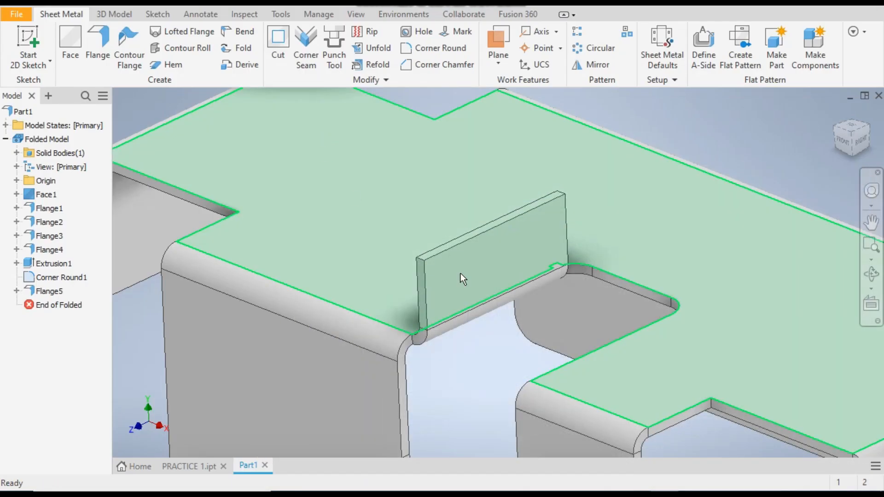
scroll(464, 275, "down", 2)
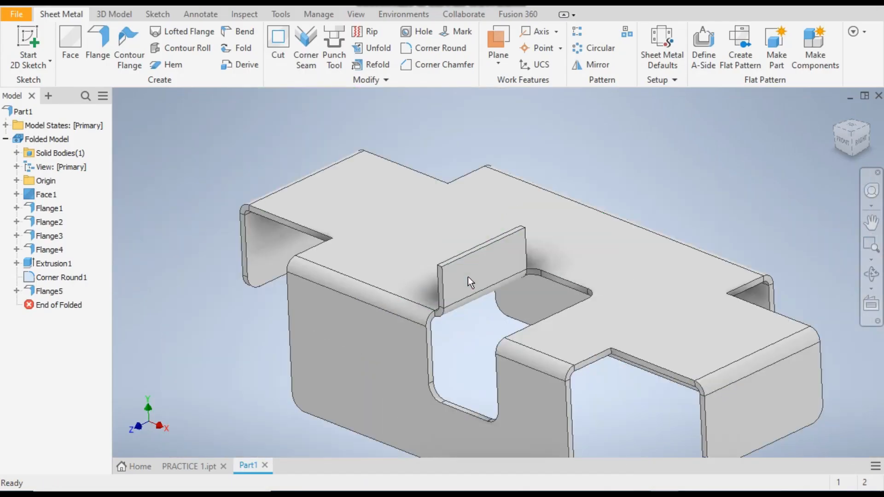
left_click(27, 45)
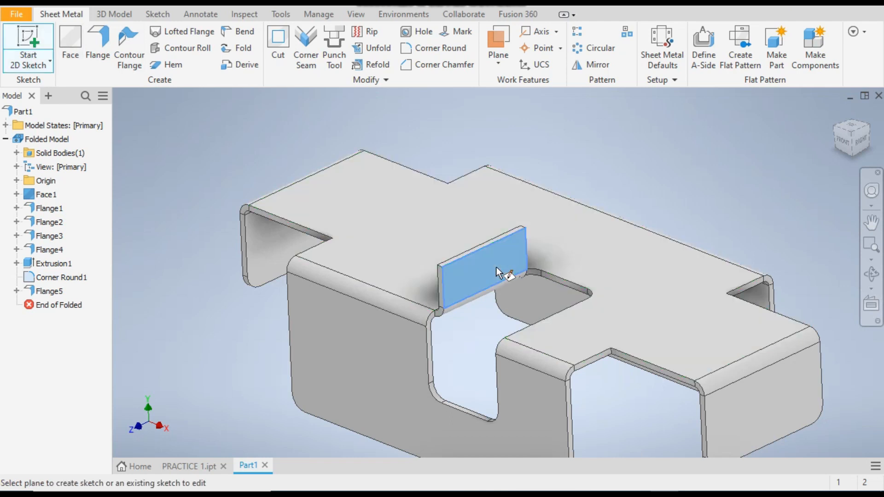
left_click(497, 271)
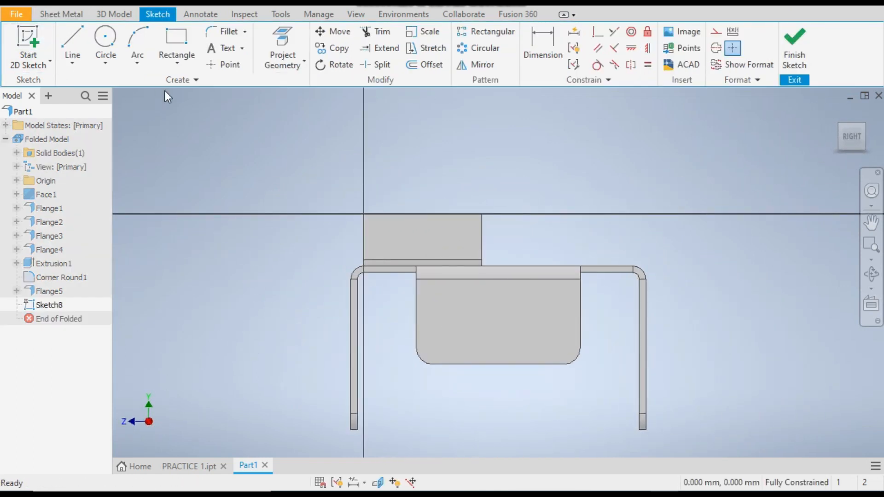
Step: Sketch a horizontal center-to-center slot on the tab face, about 19 mm between its arc centers
left_click(177, 66)
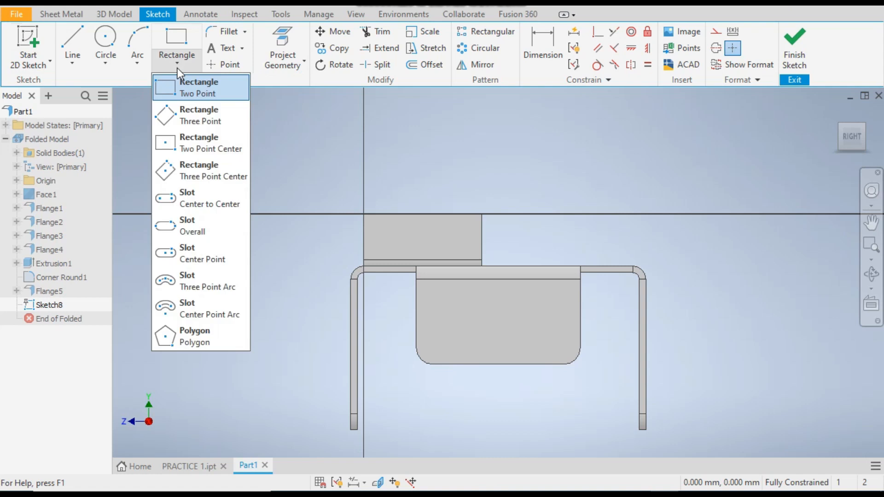
left_click(199, 206)
scroll(414, 221, "down", 5)
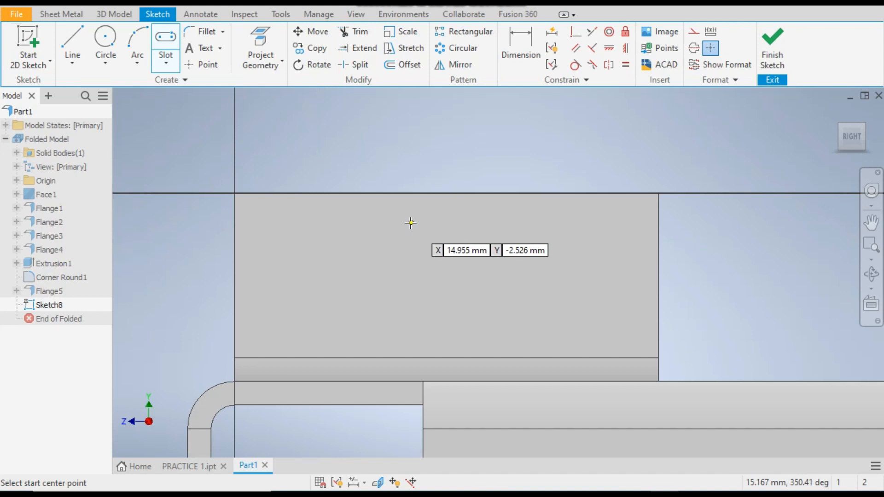
left_click(331, 262)
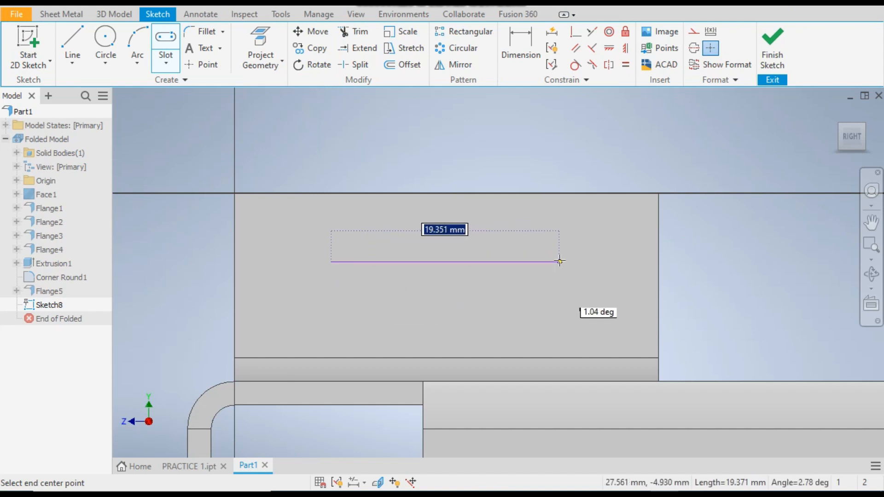
left_click(559, 262)
left_click(555, 302)
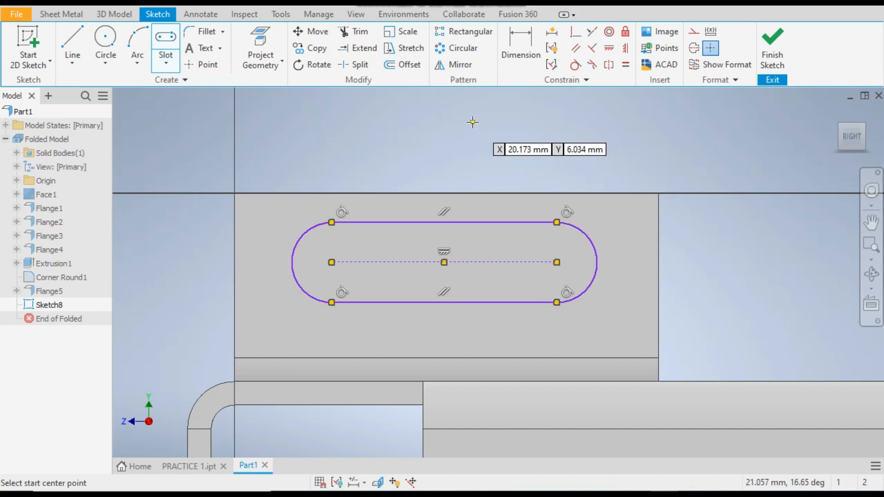
key("Escape")
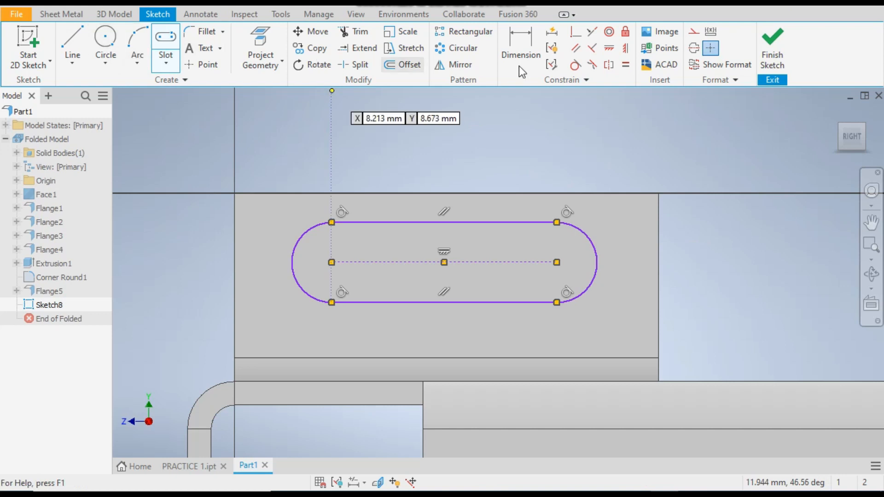
Step: Dimension the slot at 10 mm between centers with a 3.5 mm end radius, and check the reference drawing for its position
left_click(527, 49)
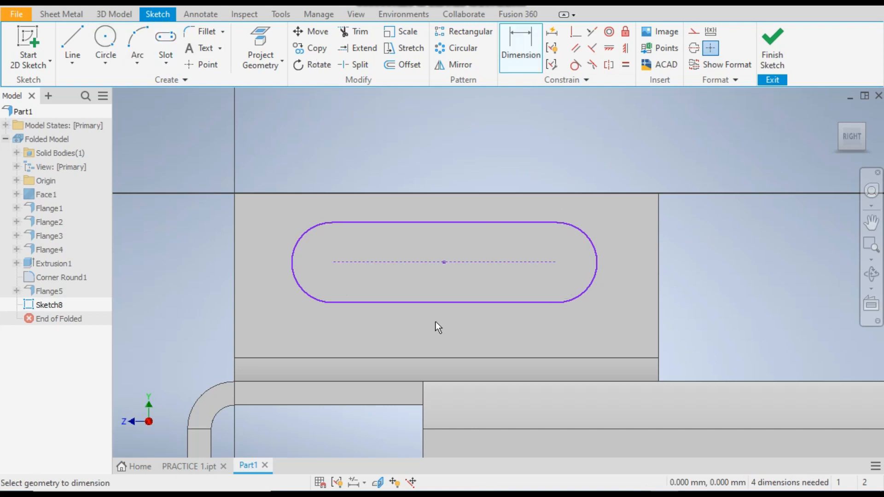
left_click(476, 262)
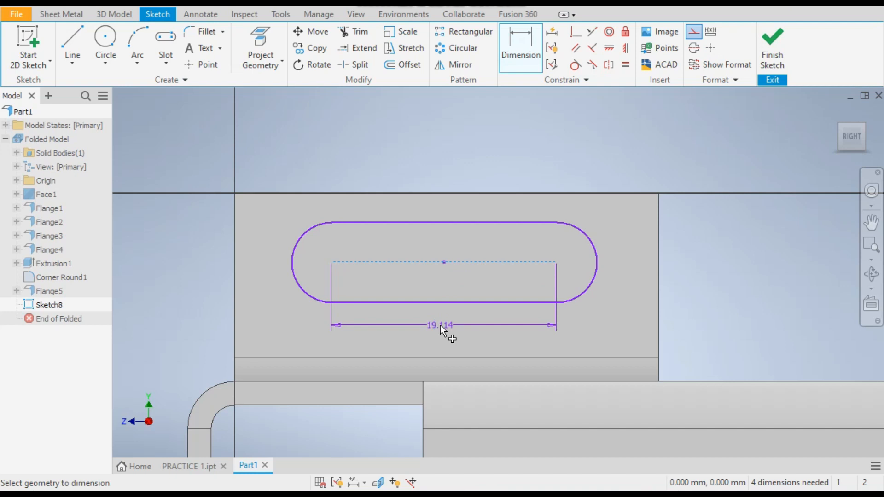
left_click(440, 325)
type("10")
key("Return")
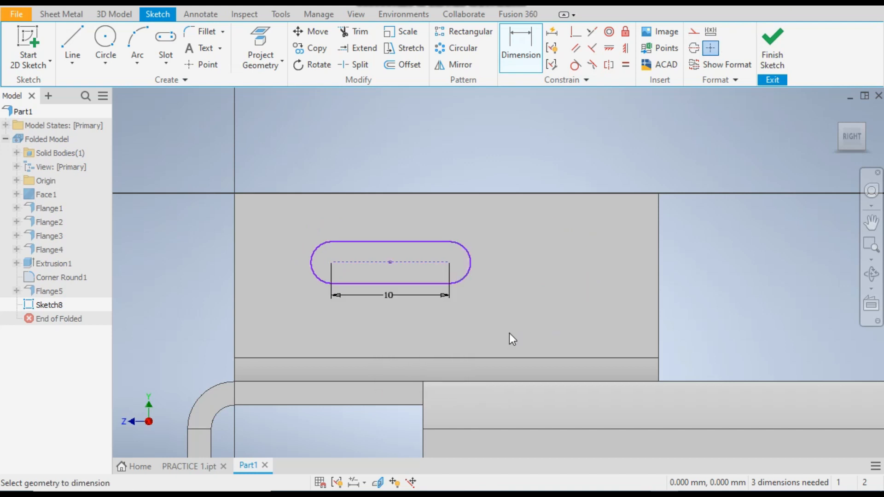
left_click(473, 255)
left_click(541, 217)
type("3.5")
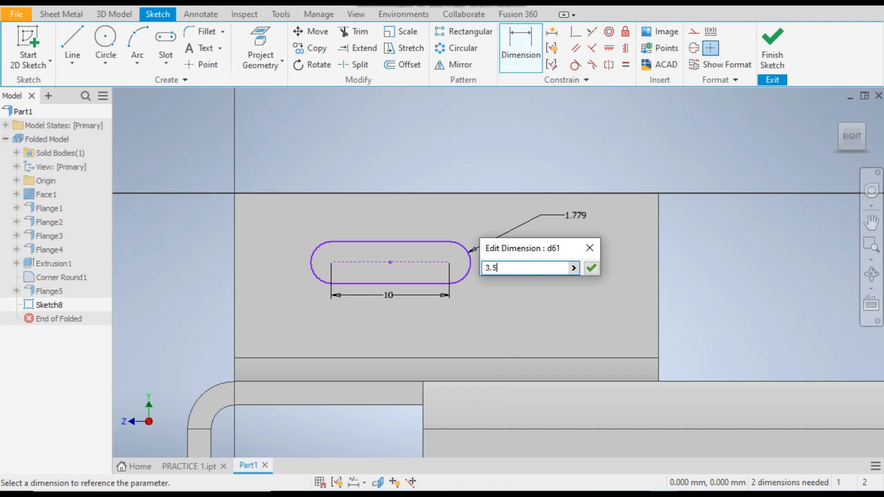
key("Return")
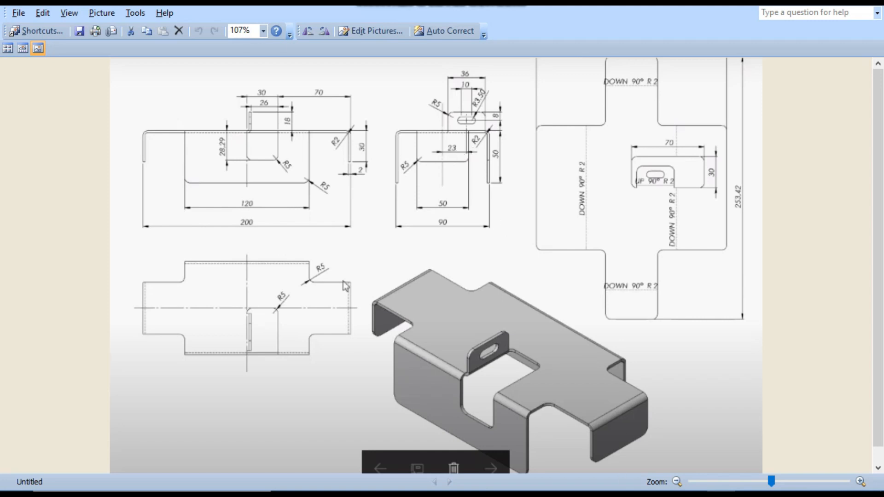
left_click(736, 494)
scroll(562, 256, "down", 4)
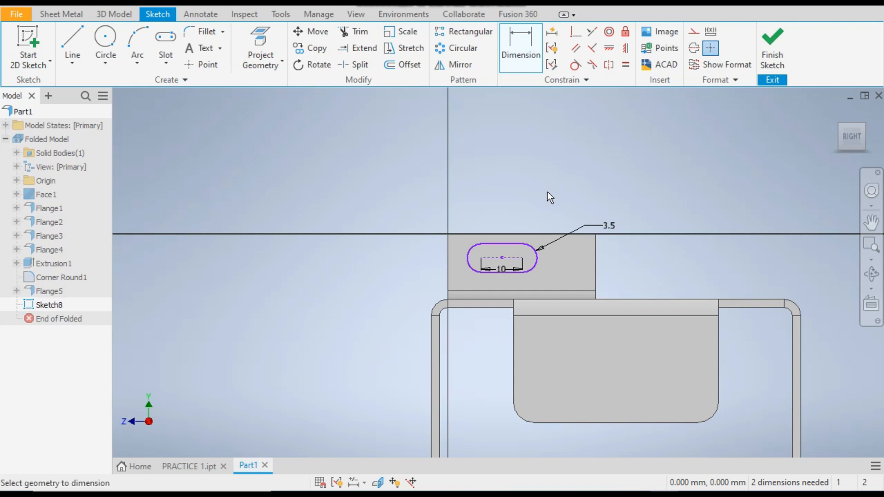
Step: Dimension the slot's center 8 mm below the tab's upper edge and 23 mm horizontally from the midpoint of the bracket's top
left_click(502, 257)
left_click(546, 234)
left_click(406, 258)
type("8")
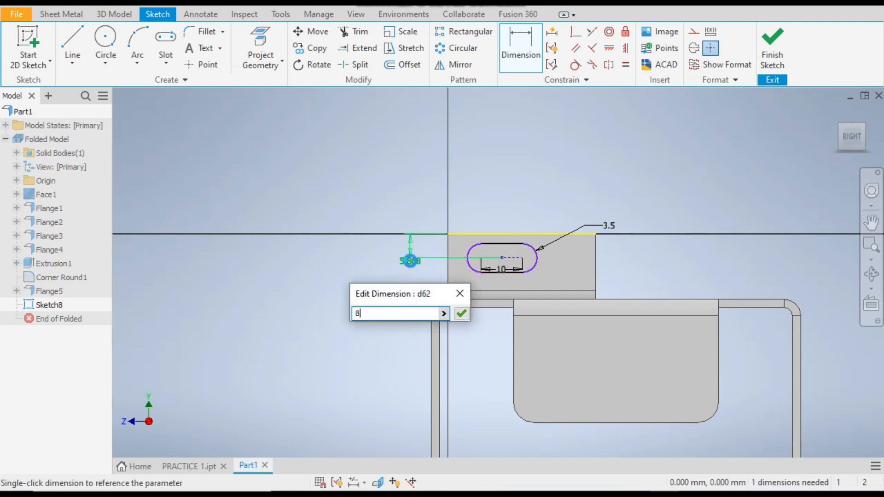
key("Return")
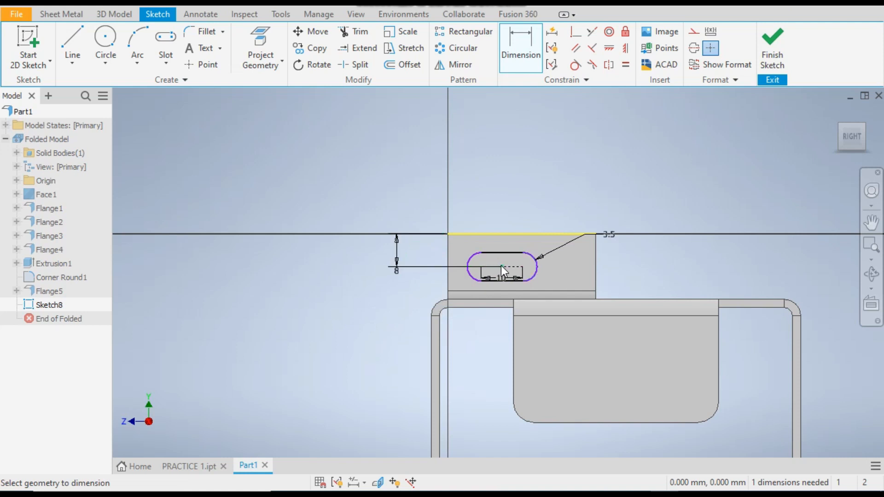
left_click(616, 300)
left_click(581, 202)
type("23")
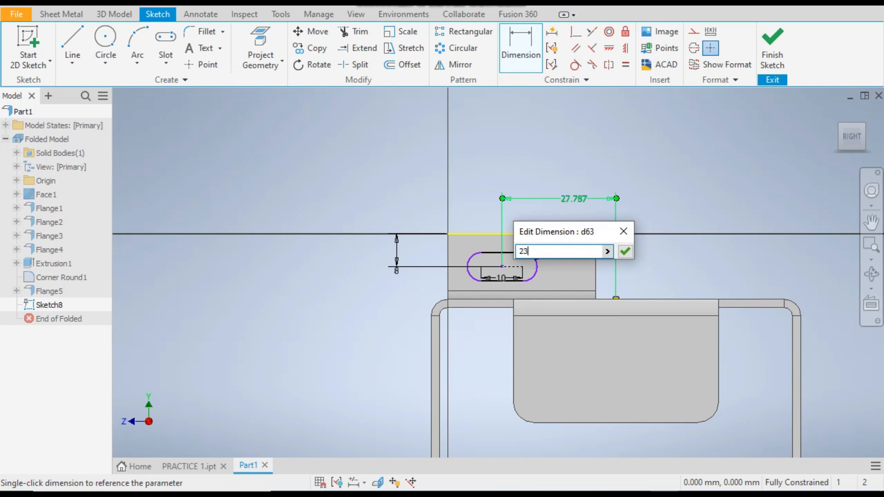
key("Return")
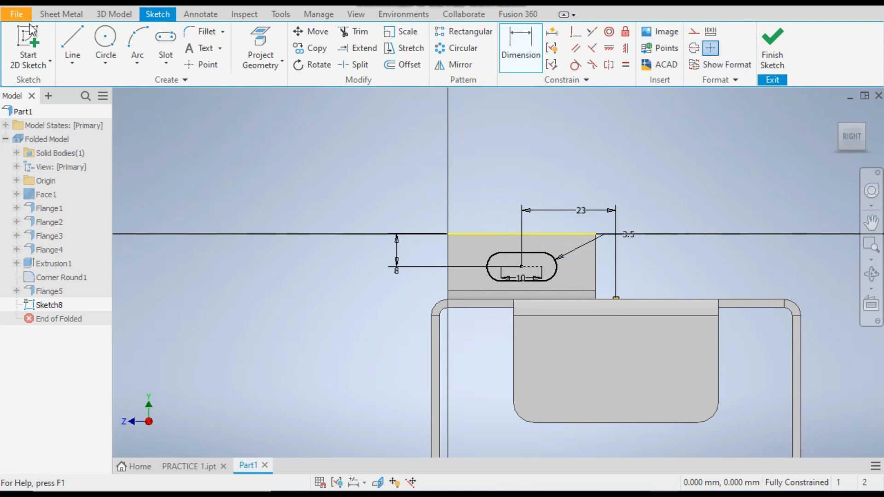
Step: Cut the slot profile through the upright tab with a distance equal to the sheet Thickness
left_click(72, 14)
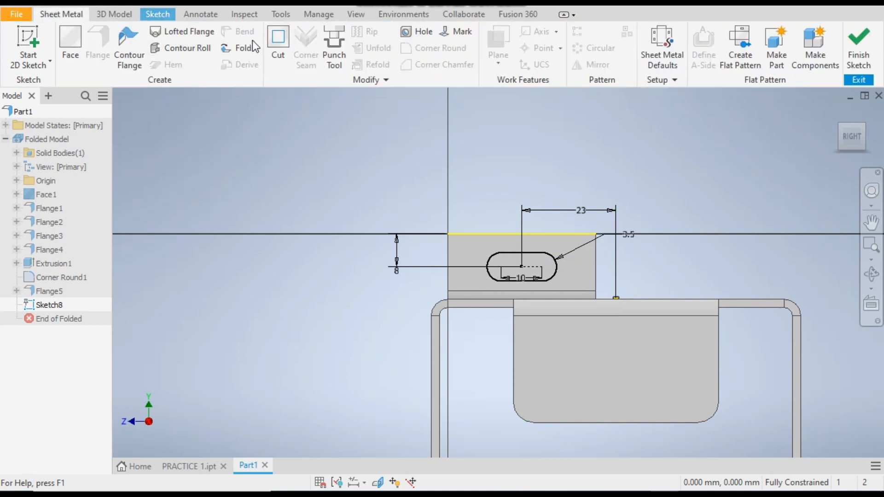
left_click(278, 44)
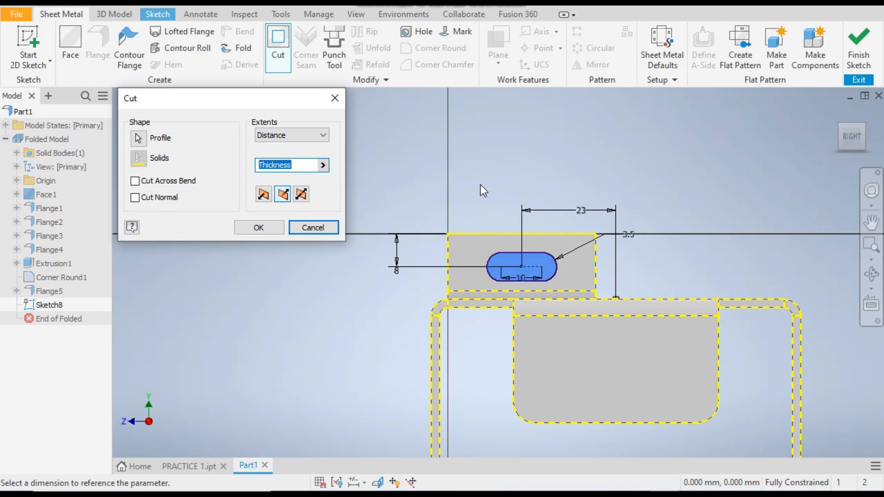
middle_click_drag(477, 191, 545, 213, "shift")
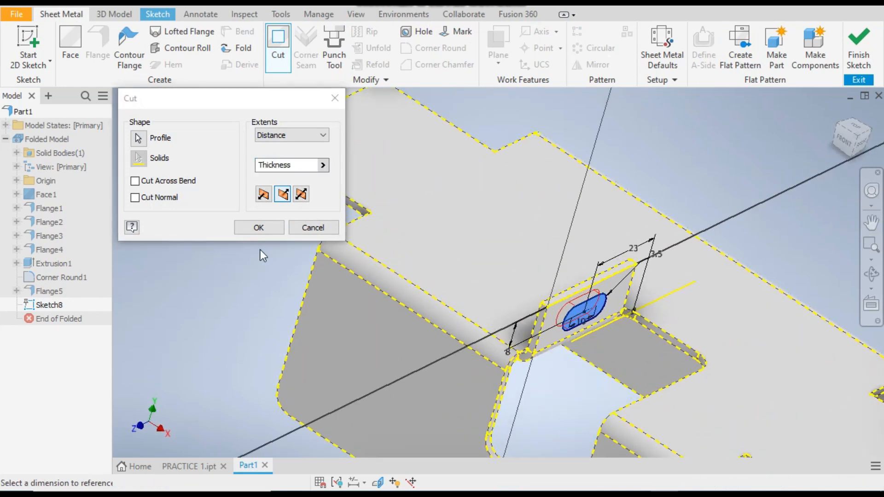
left_click(269, 230)
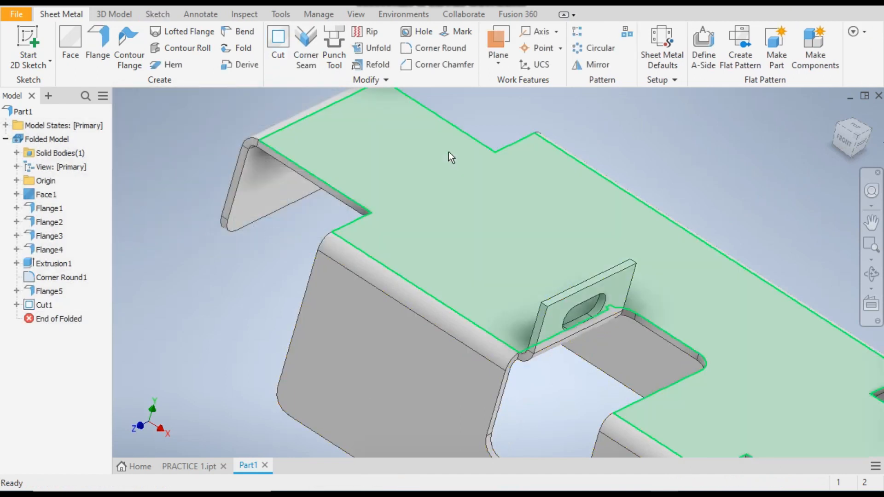
Step: Round the two upper corners of the upright slotted tab with a 5 mm radius
mouse_move(681, 235)
middle_mouse_down("shift")
mouse_move(667, 230)
mouse_move(686, 242)
middle_mouse_up("shift")
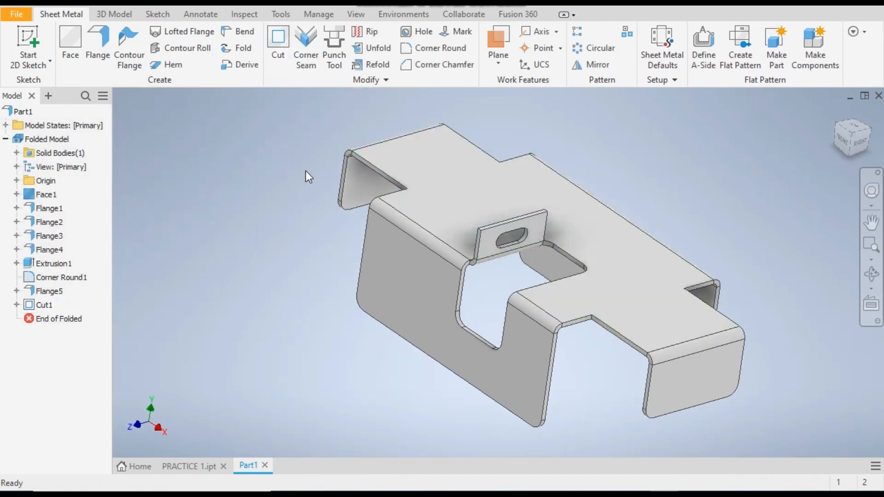
left_click(440, 48)
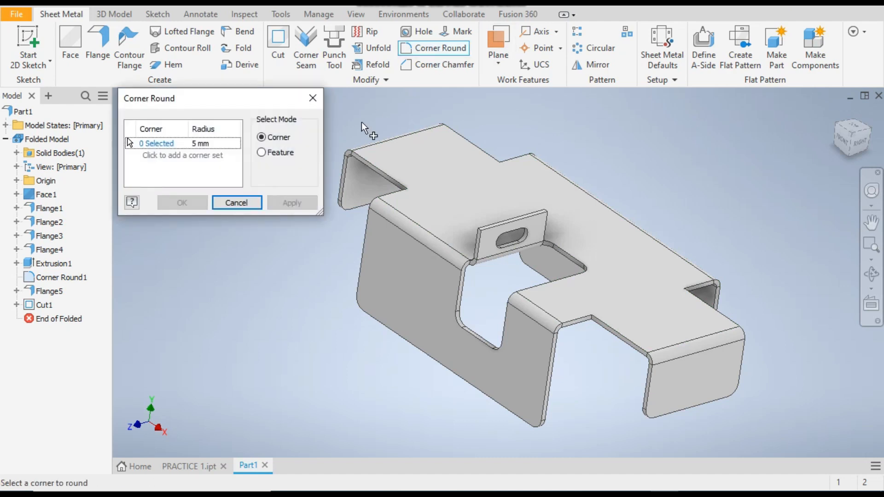
scroll(479, 231, "up", 5)
left_click(477, 213)
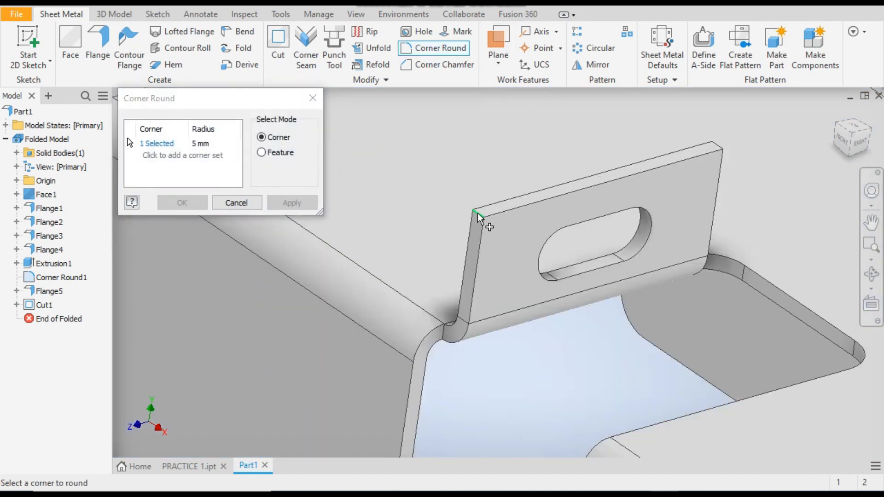
left_click(718, 146)
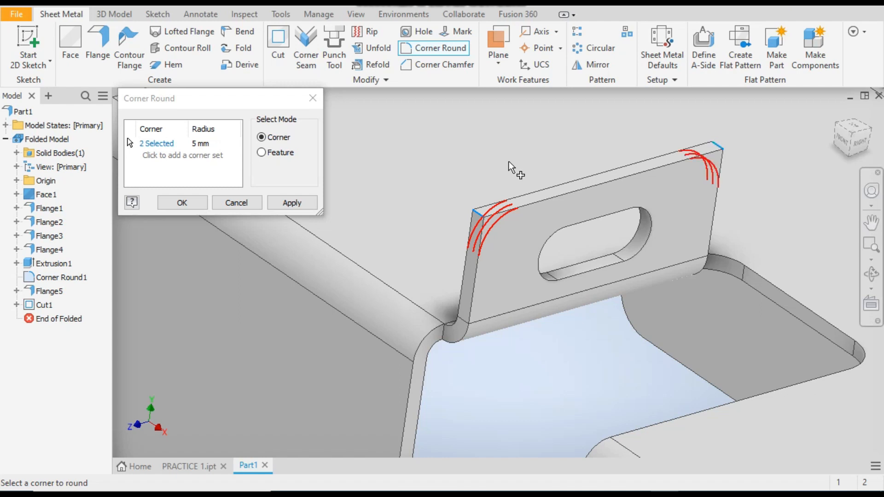
scroll(543, 196, "down", 5)
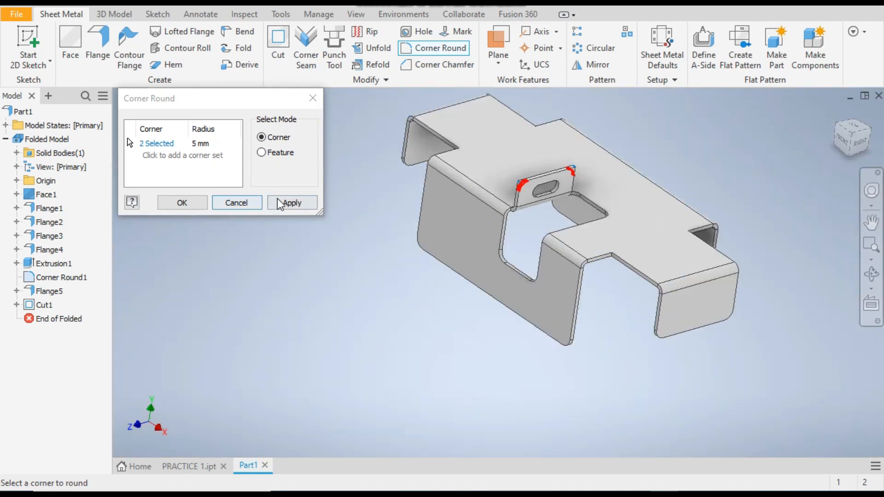
left_click(290, 202)
left_click(237, 202)
Step: Switch the part's material source to the Autodesk Material Library
scroll(465, 320, "down", 2)
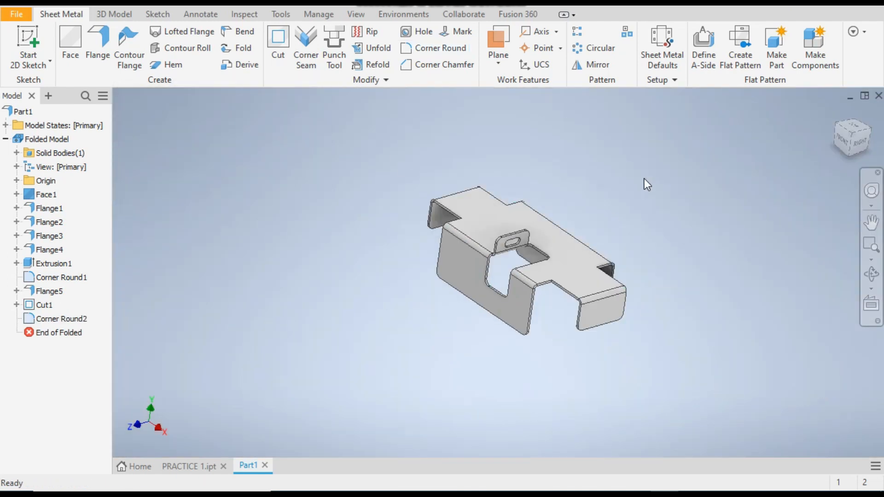
scroll(639, 244, "up", 3)
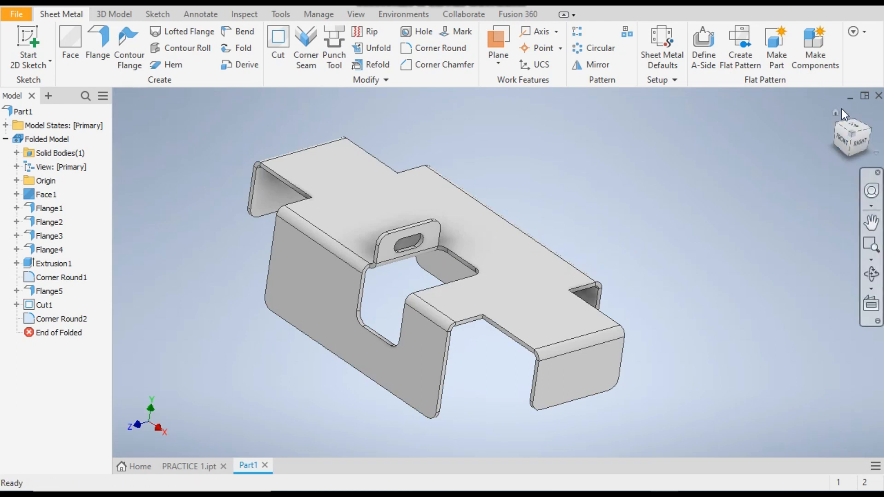
left_click(835, 112)
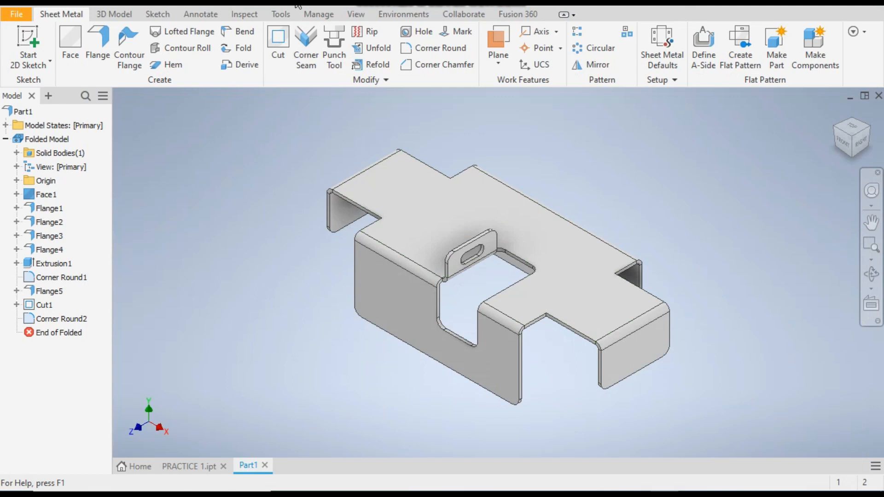
left_click(271, 6)
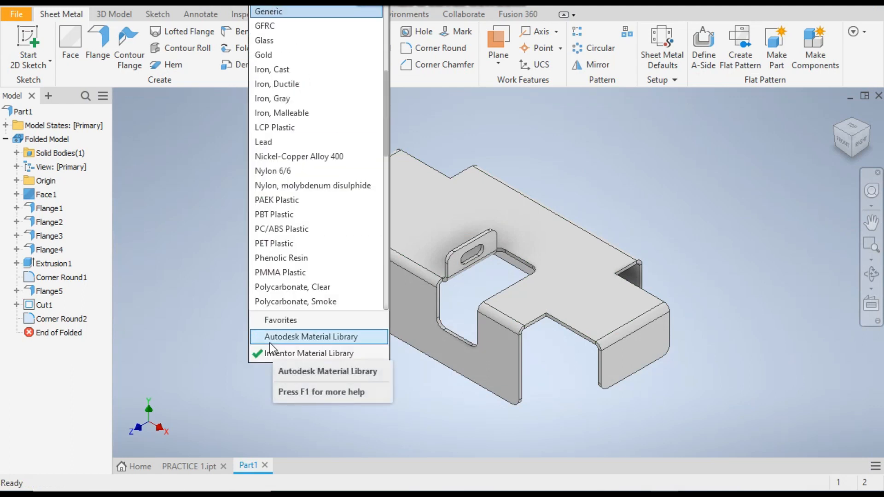
left_click(270, 344)
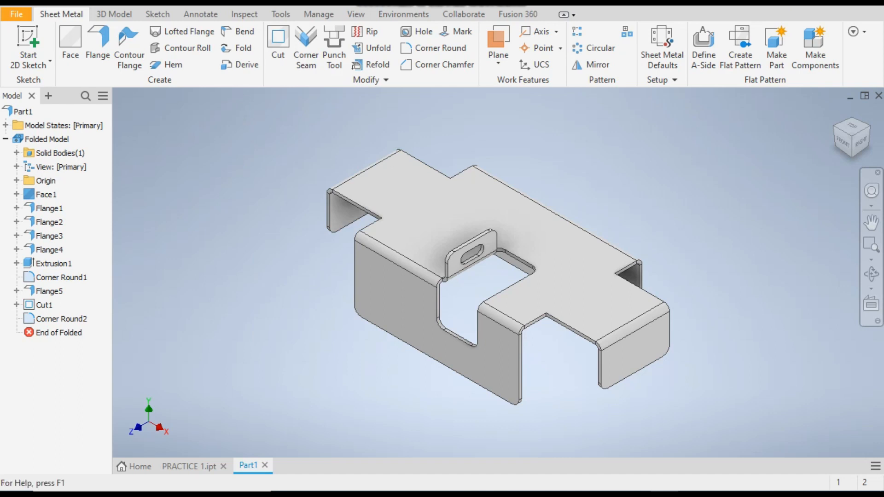
Step: Assign Stainless Steel AISI 304 from the Autodesk Material Library as the bracket's material
left_click(270, 5)
scroll(261, 154, "down", 7)
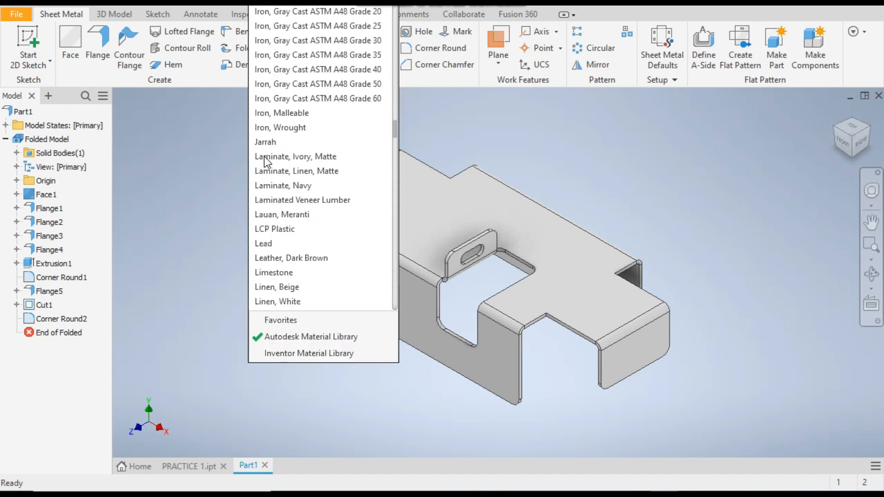
scroll(265, 161, "down", 12)
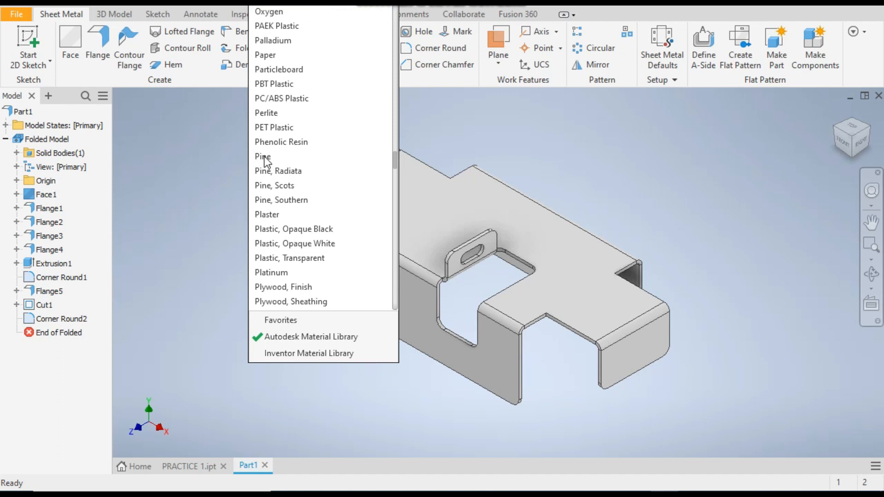
scroll(265, 159, "down", 15)
scroll(289, 224, "down", 2)
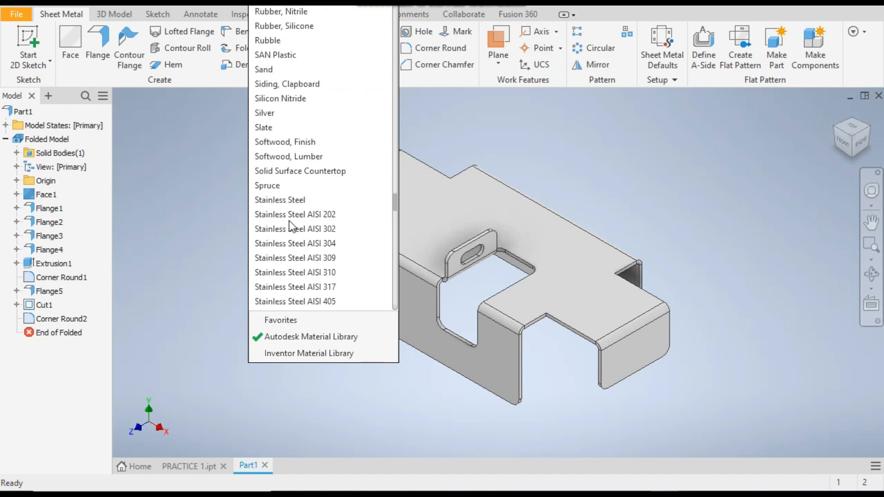
scroll(321, 234, "down", 3)
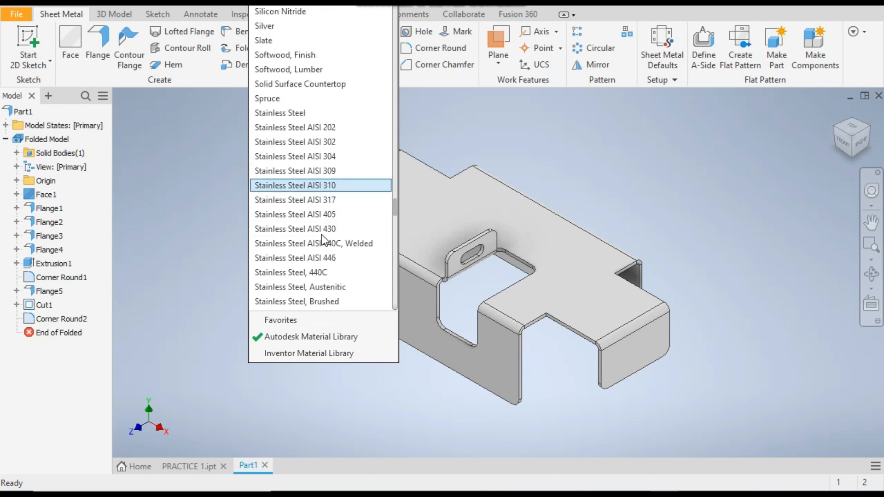
scroll(350, 280, "down", 1)
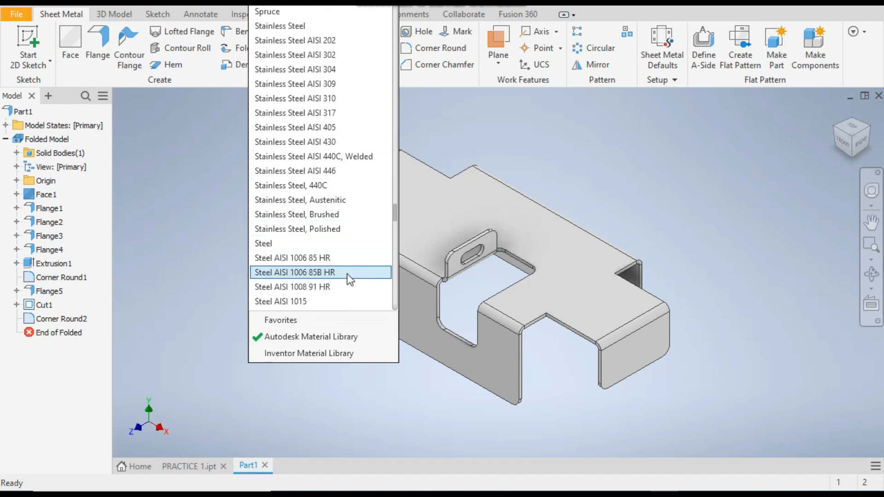
scroll(349, 276, "up", 3)
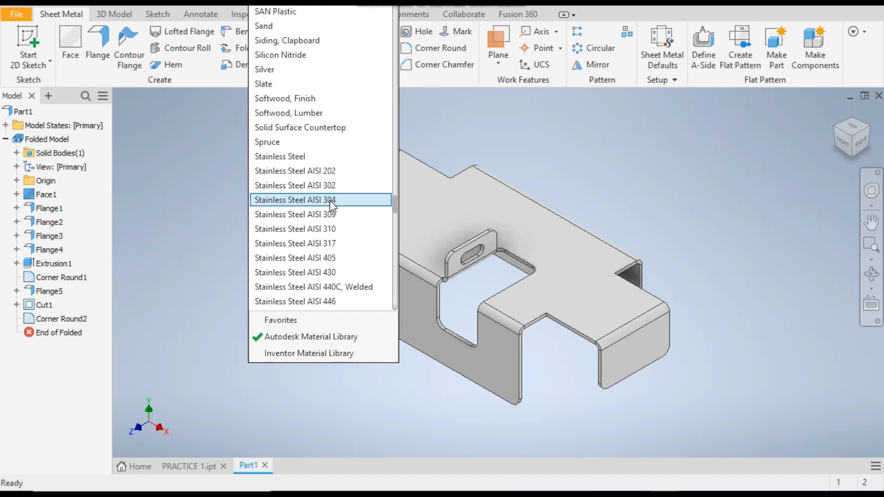
left_click(329, 200)
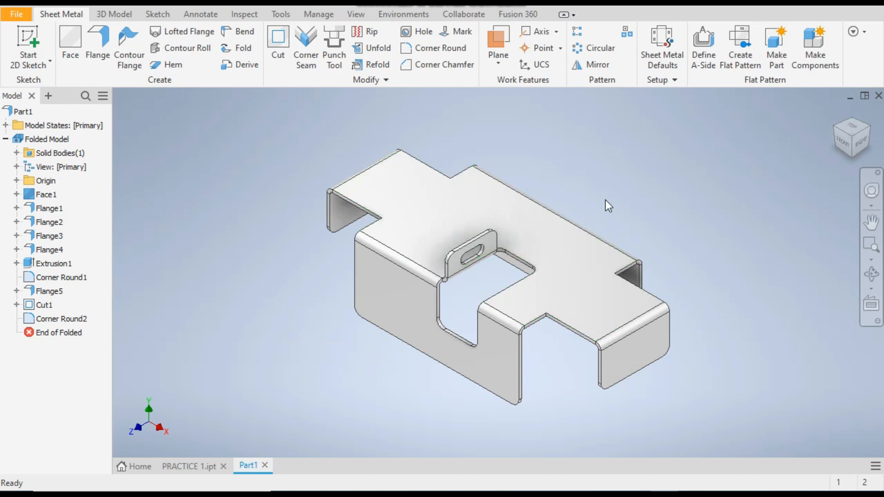